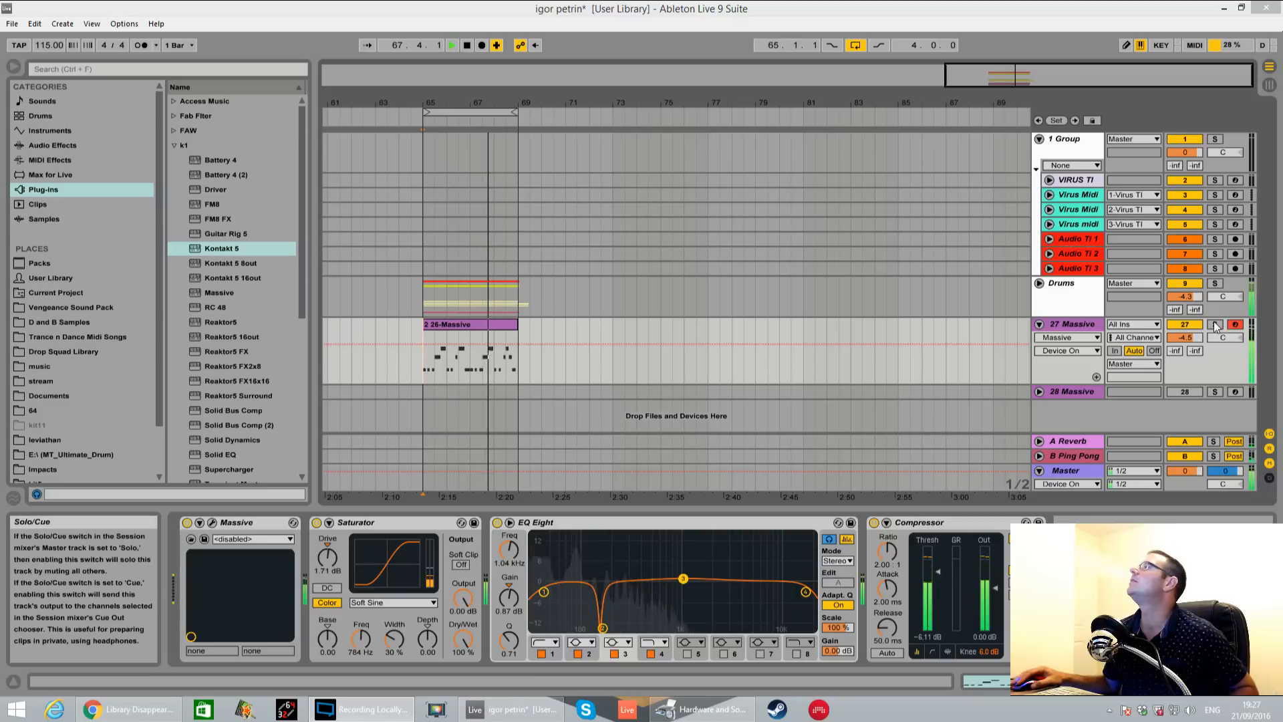
Solo the 27 Massive track and stop playback.
{"action": "left_click", "coordinate": [1211, 324]}
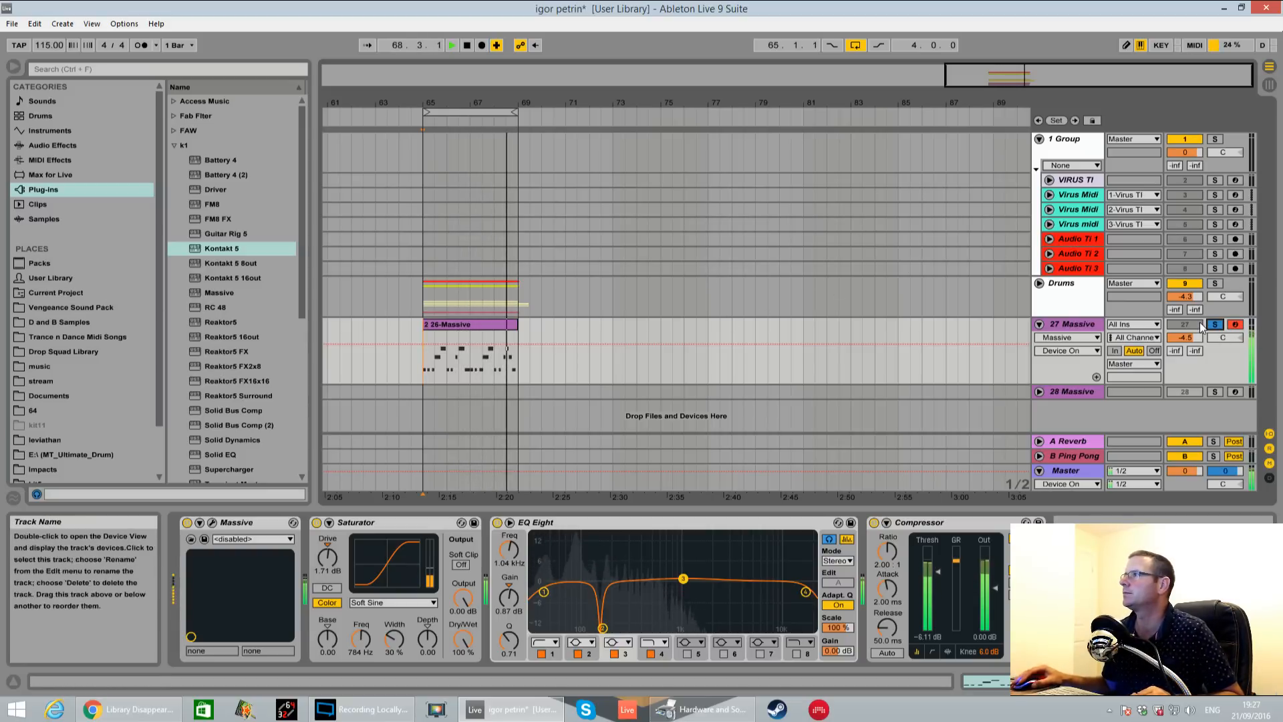
{"action": "key", "text": "space"}
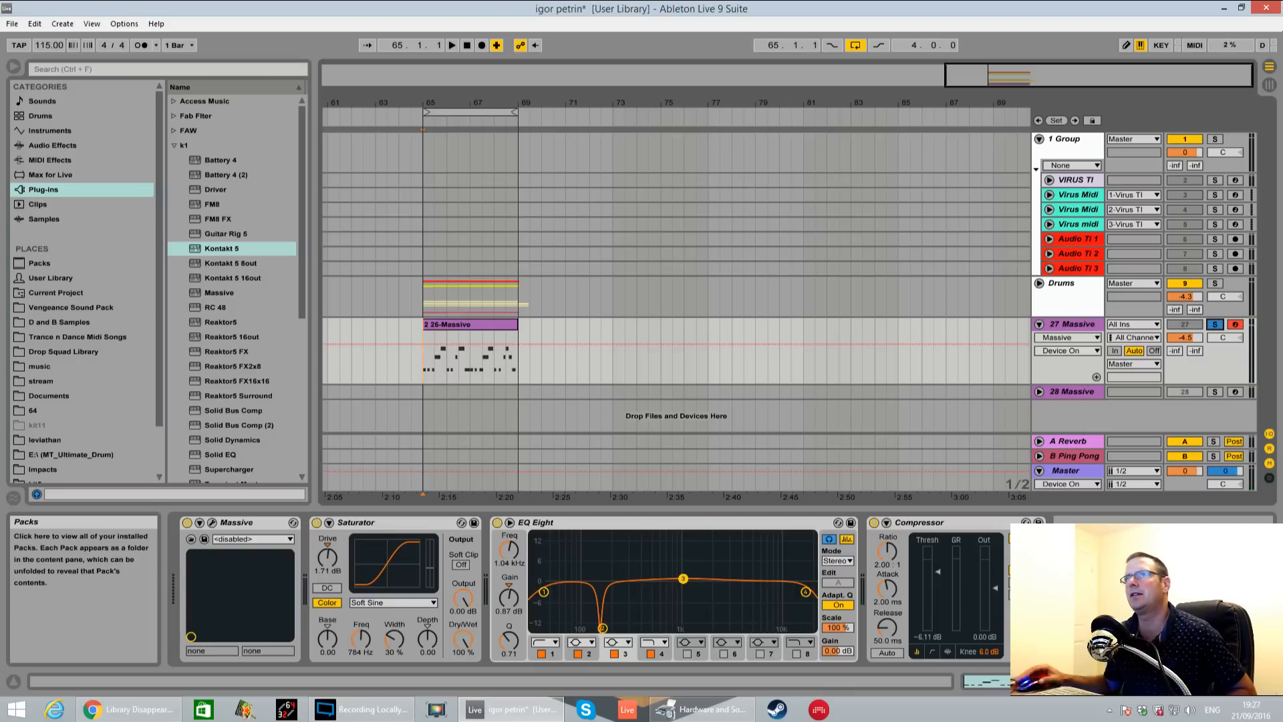
Switch to Chrome to review the Facebook request and the SoundCloud tracks He Man 2015 and Rivers - Soft, and return to Ableton Live.
{"action": "left_click", "coordinate": [127, 709]}
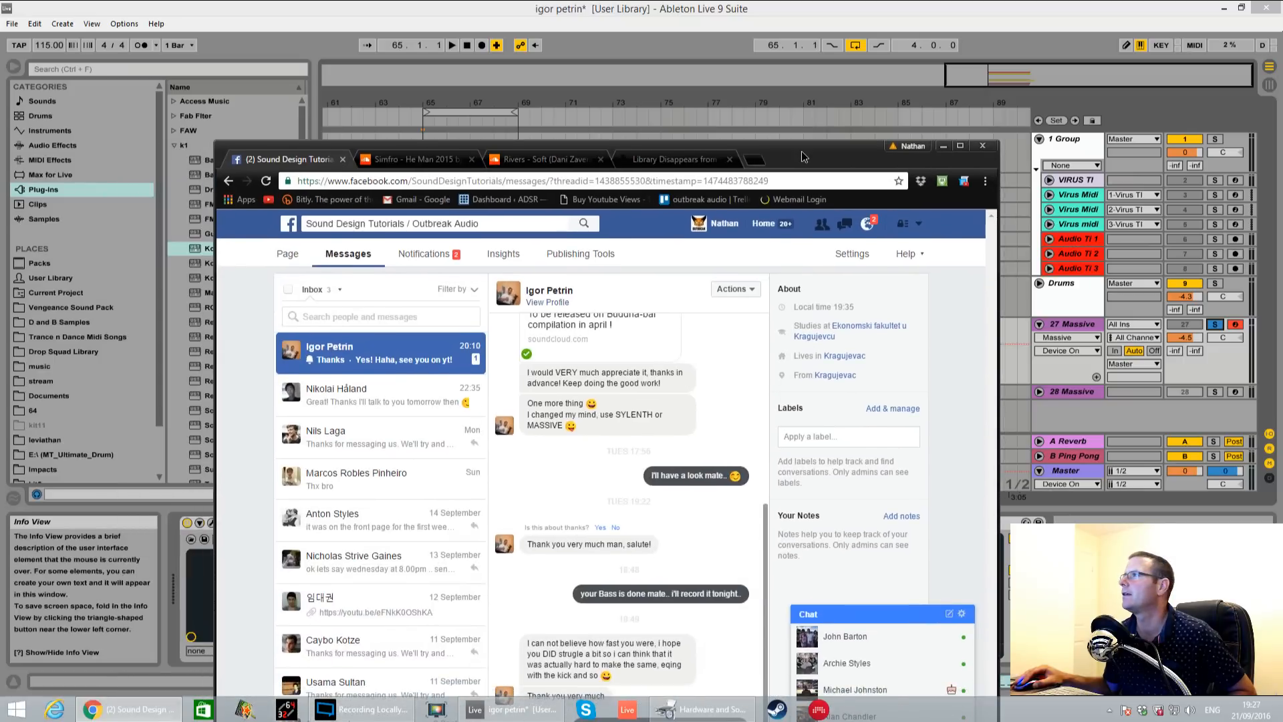
{"action": "left_click_drag", "start_coordinate": [801, 151], "coordinate": [808, 101]}
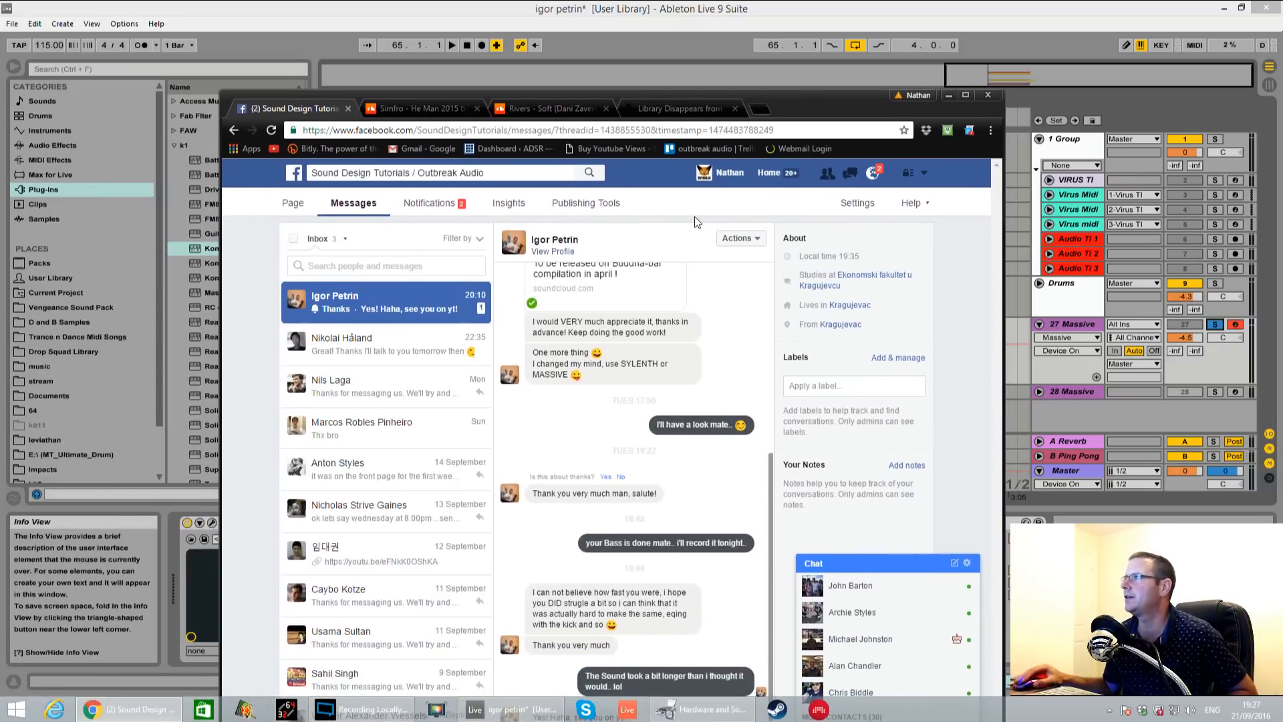
{"action": "left_click_drag", "start_coordinate": [861, 101], "coordinate": [856, 71]}
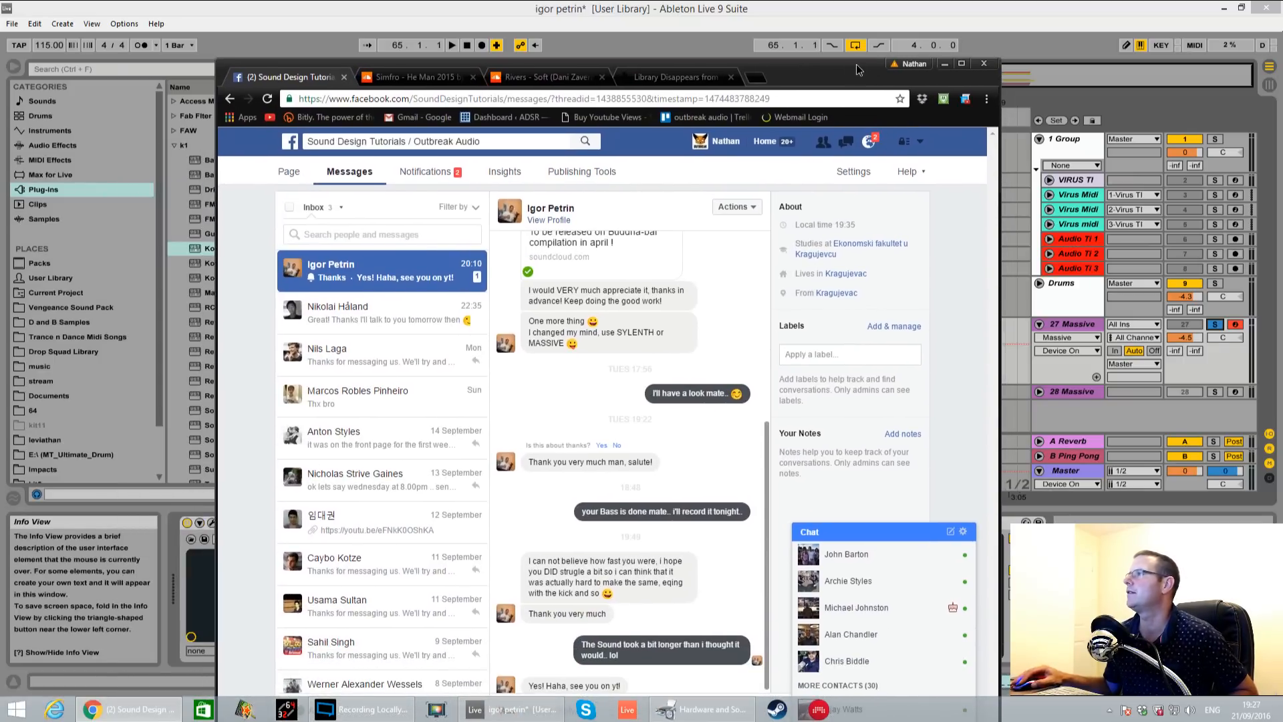
{"action": "left_click", "coordinate": [426, 79]}
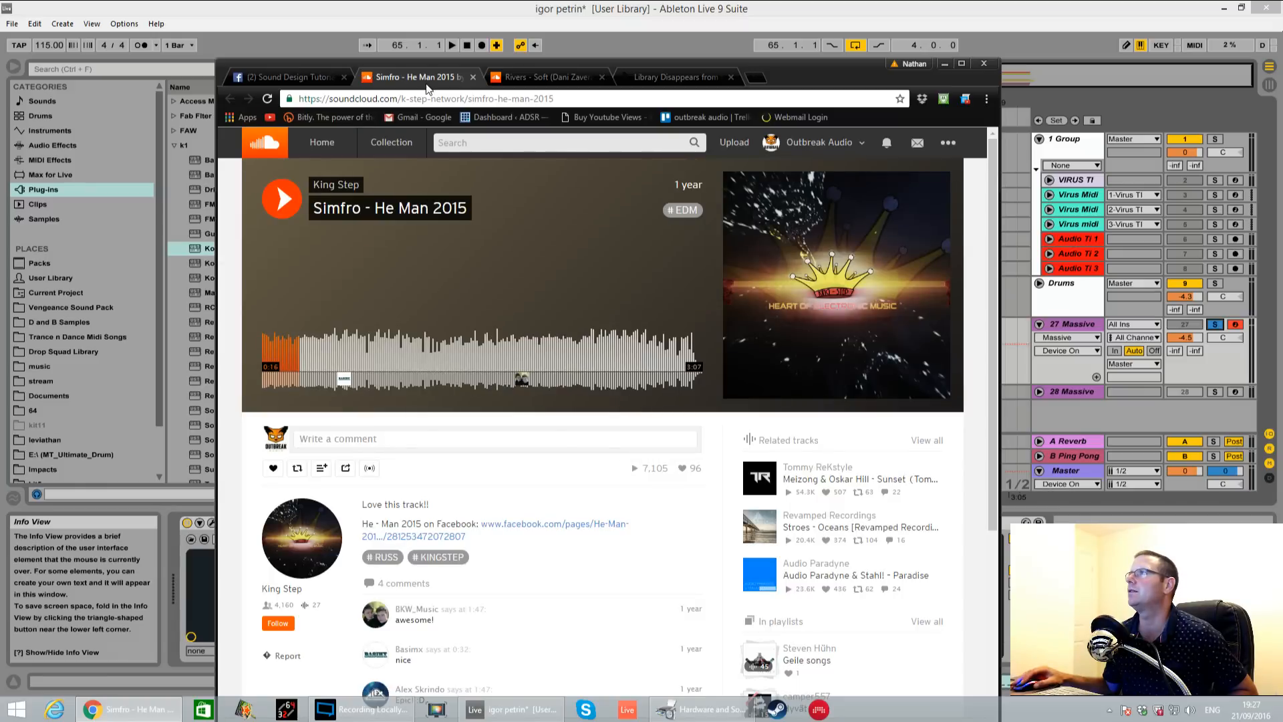
{"action": "left_click", "coordinate": [549, 78]}
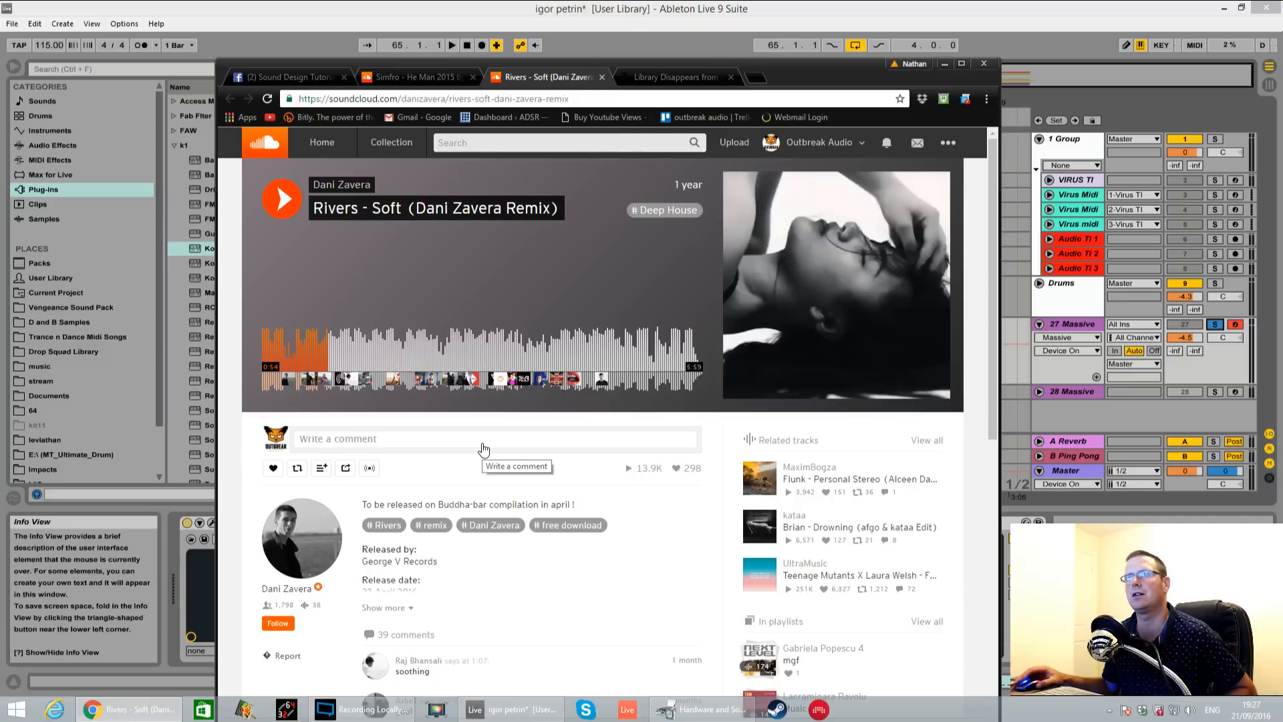
{"action": "left_click_drag", "start_coordinate": [813, 95], "coordinate": [0, 136]}
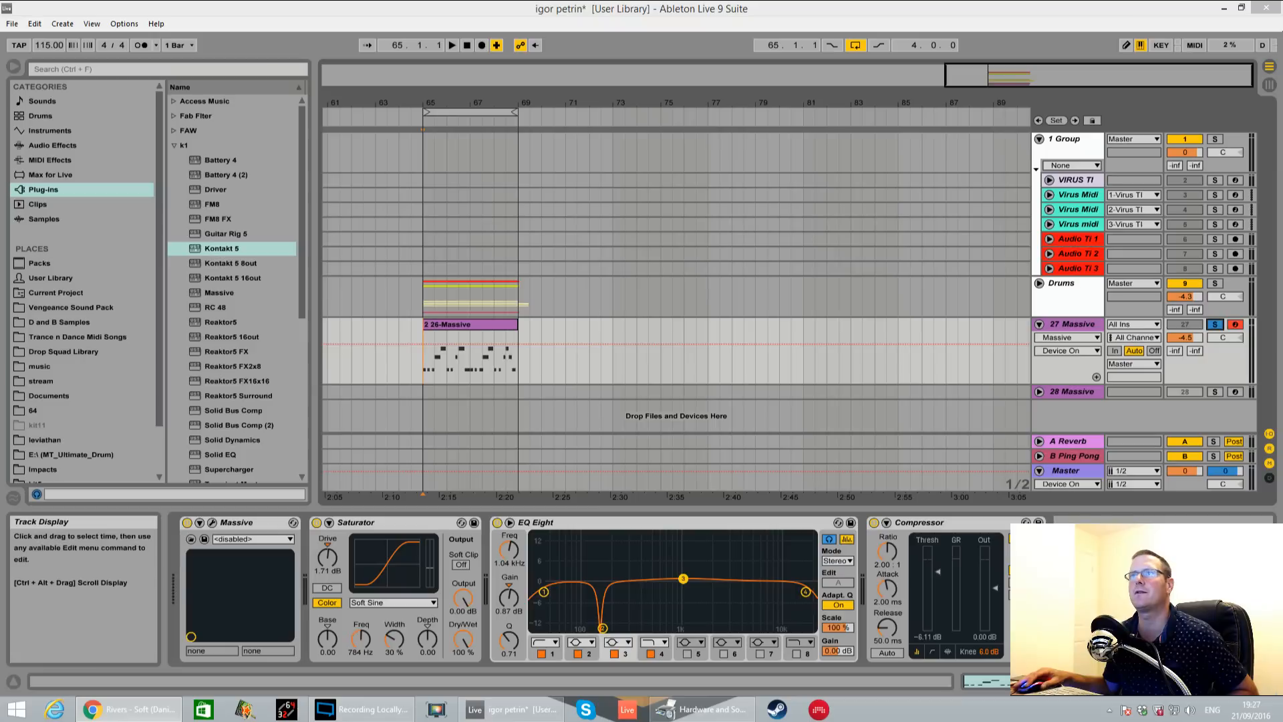
{"action": "key", "text": "alt+Tab"}
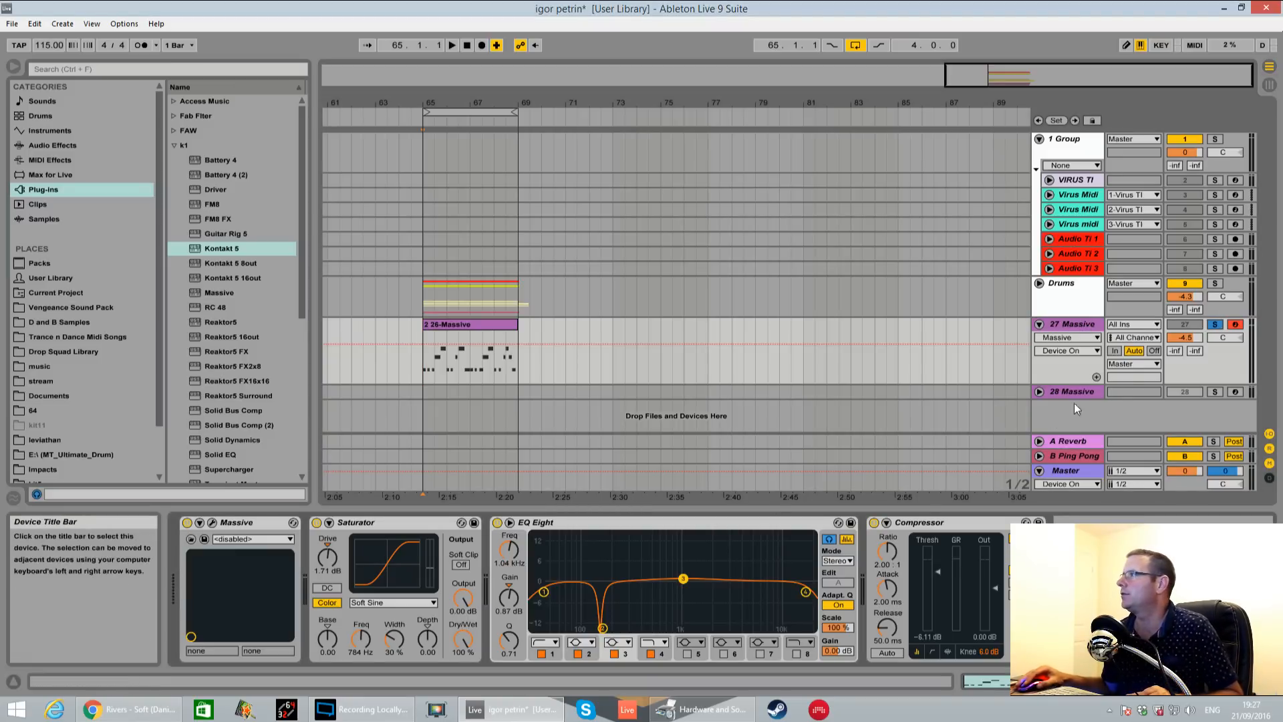
Fold and deactivate the Saturator, EQ Eight and Compressor on the 27 Massive track, and audition the unprocessed sound.
{"action": "double_click", "coordinate": [923, 527]}
{"action": "double_click", "coordinate": [601, 525]}
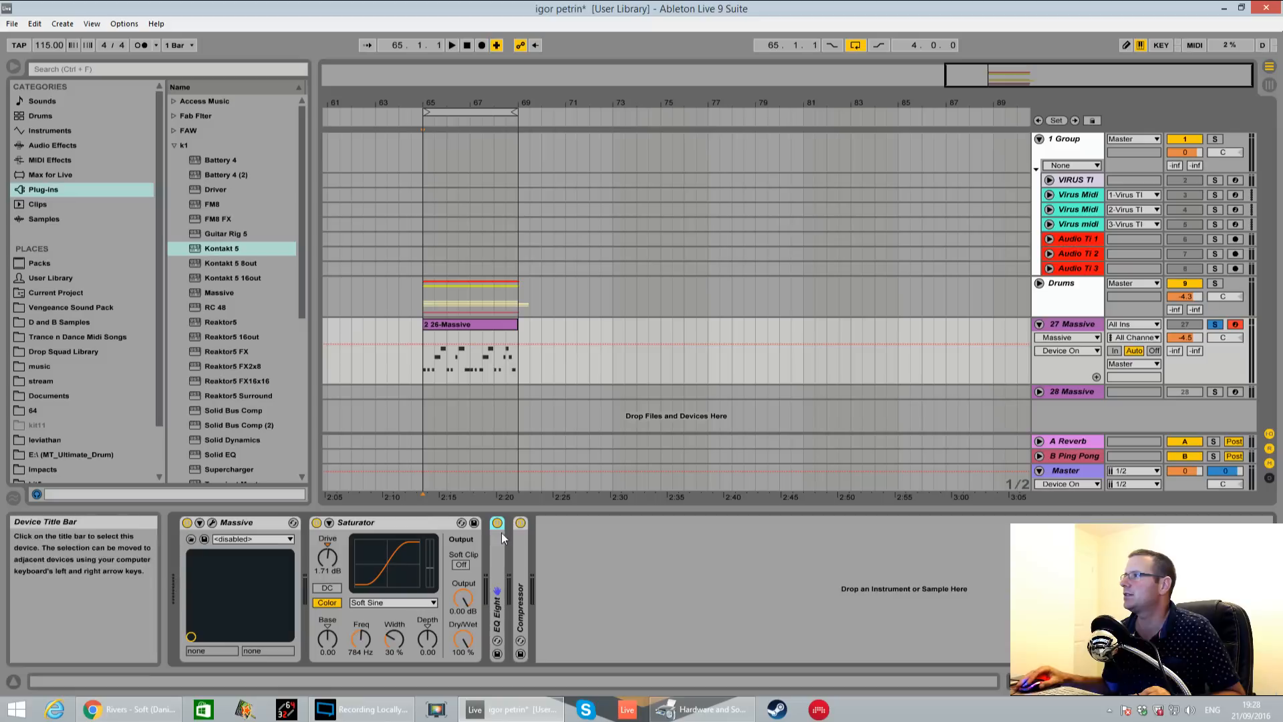
{"action": "double_click", "coordinate": [423, 524]}
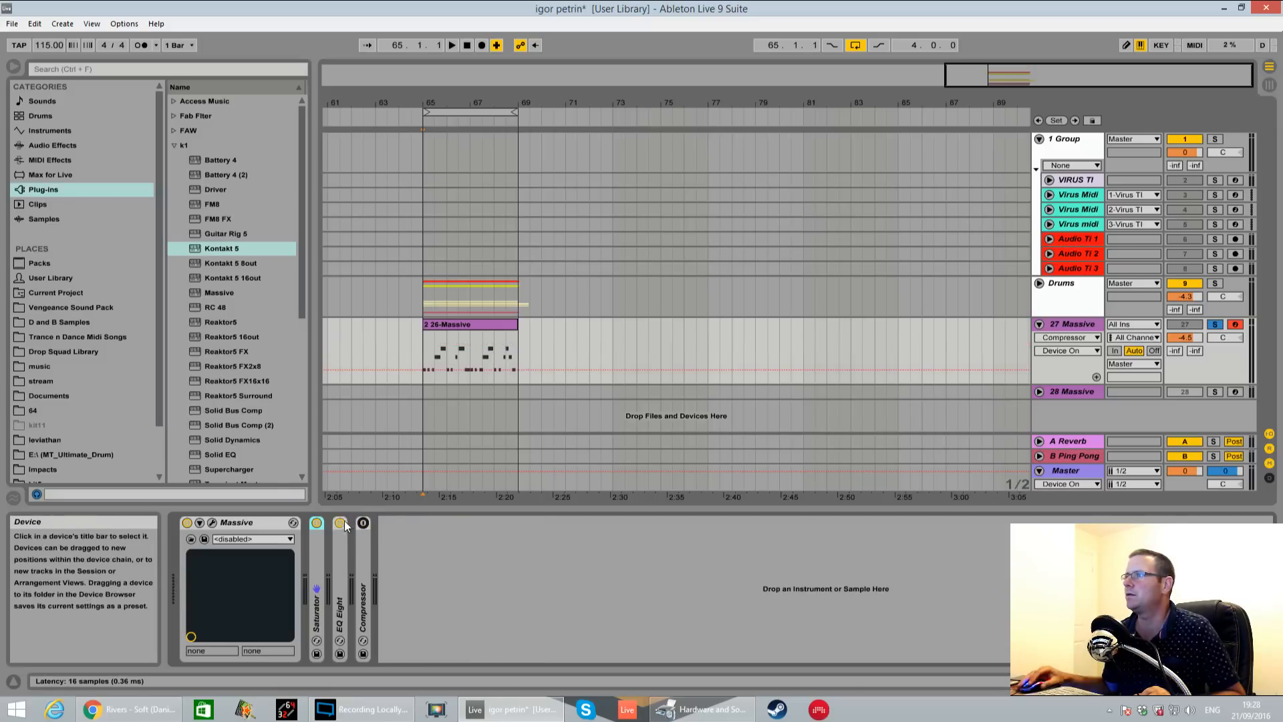
{"action": "key", "text": "space"}
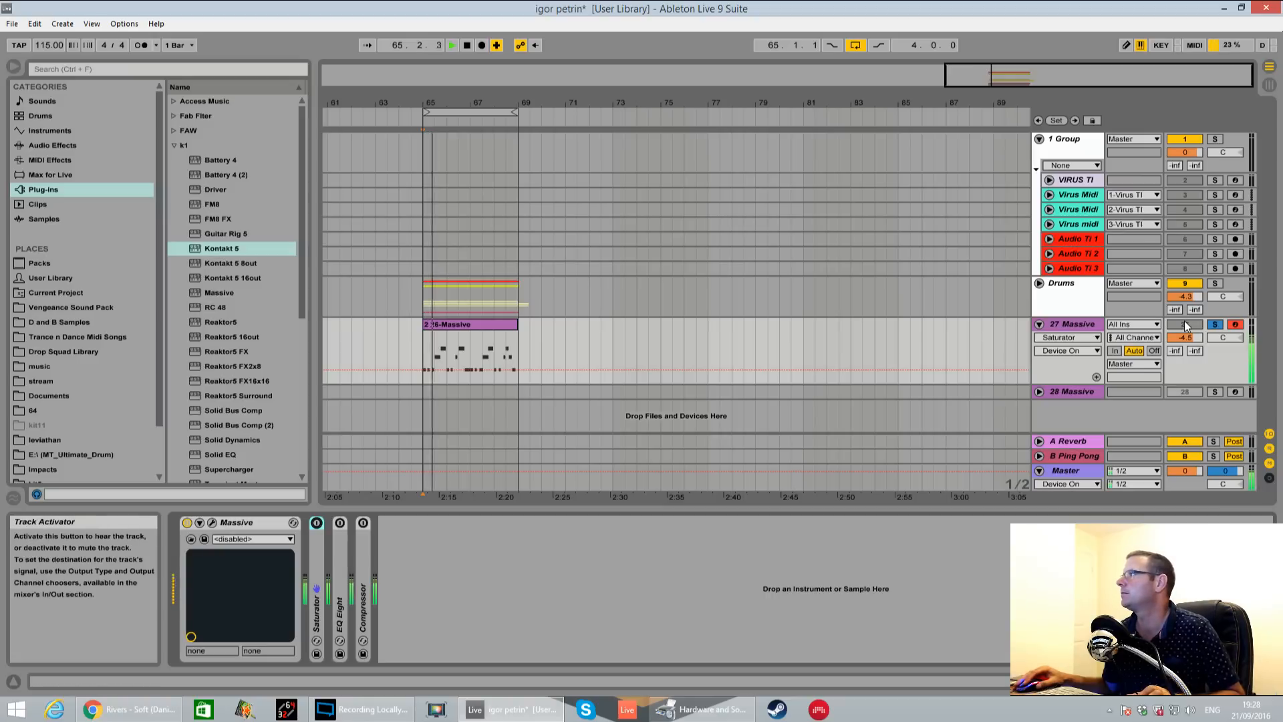
{"action": "key", "text": "space"}
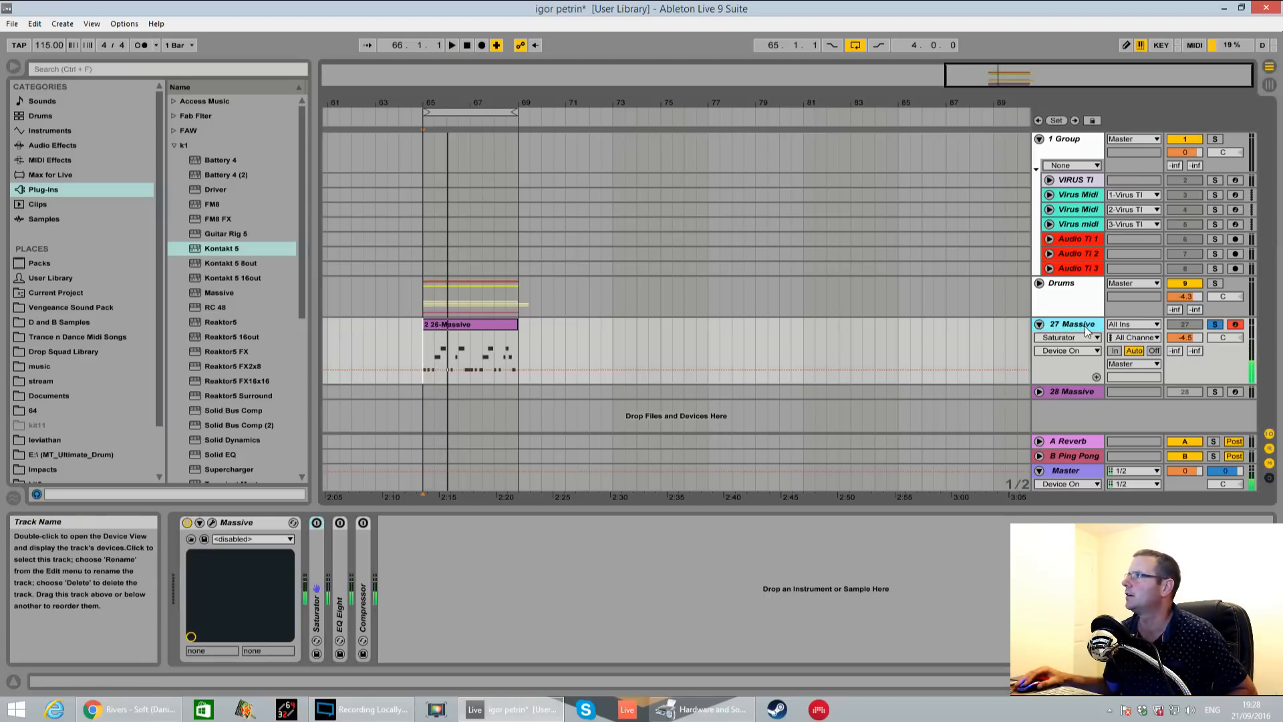
Open the Massive plug-in, start a new blank sound, and audition it with the clip.
{"action": "left_click", "coordinate": [212, 523]}
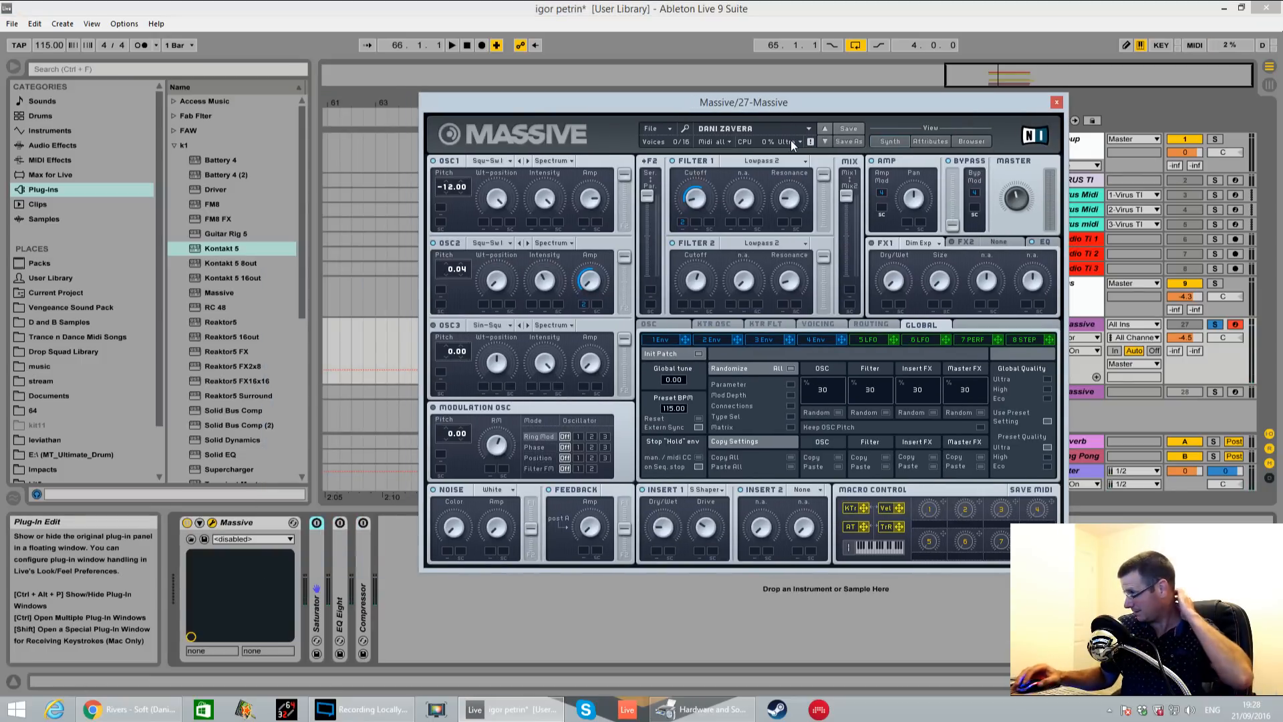
{"action": "left_click", "coordinate": [673, 128]}
{"action": "left_click", "coordinate": [664, 136]}
{"action": "key", "text": "space"}
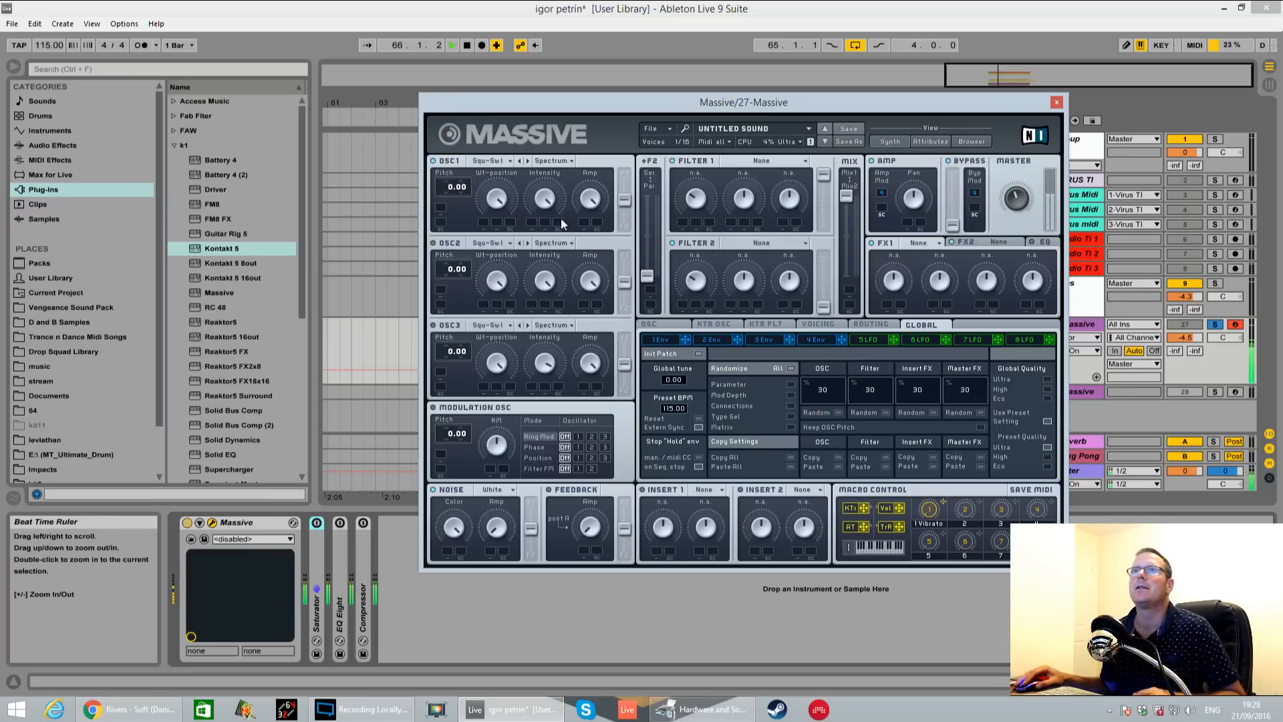
{"action": "key", "text": "space"}
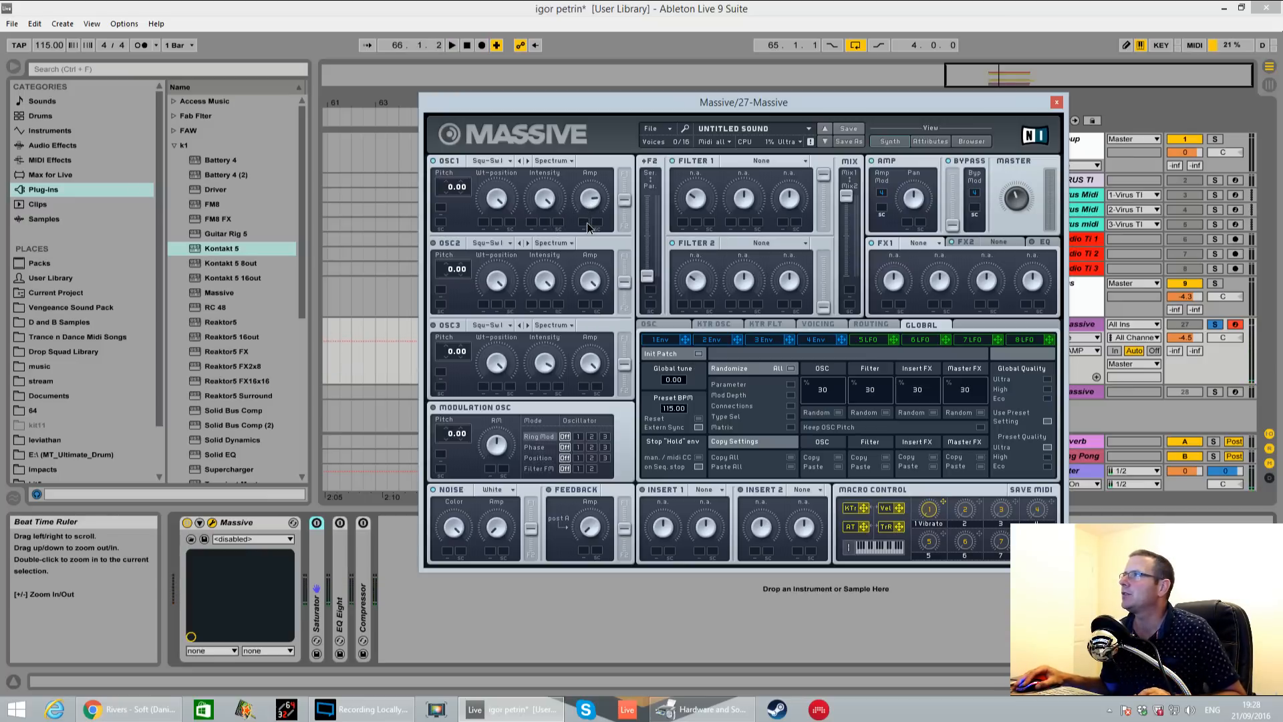
Route OSC1 fully to Filter 1, set its pitch to -12.00, and audition the result.
{"action": "left_click_drag", "start_coordinate": [625, 199], "coordinate": [638, 3]}
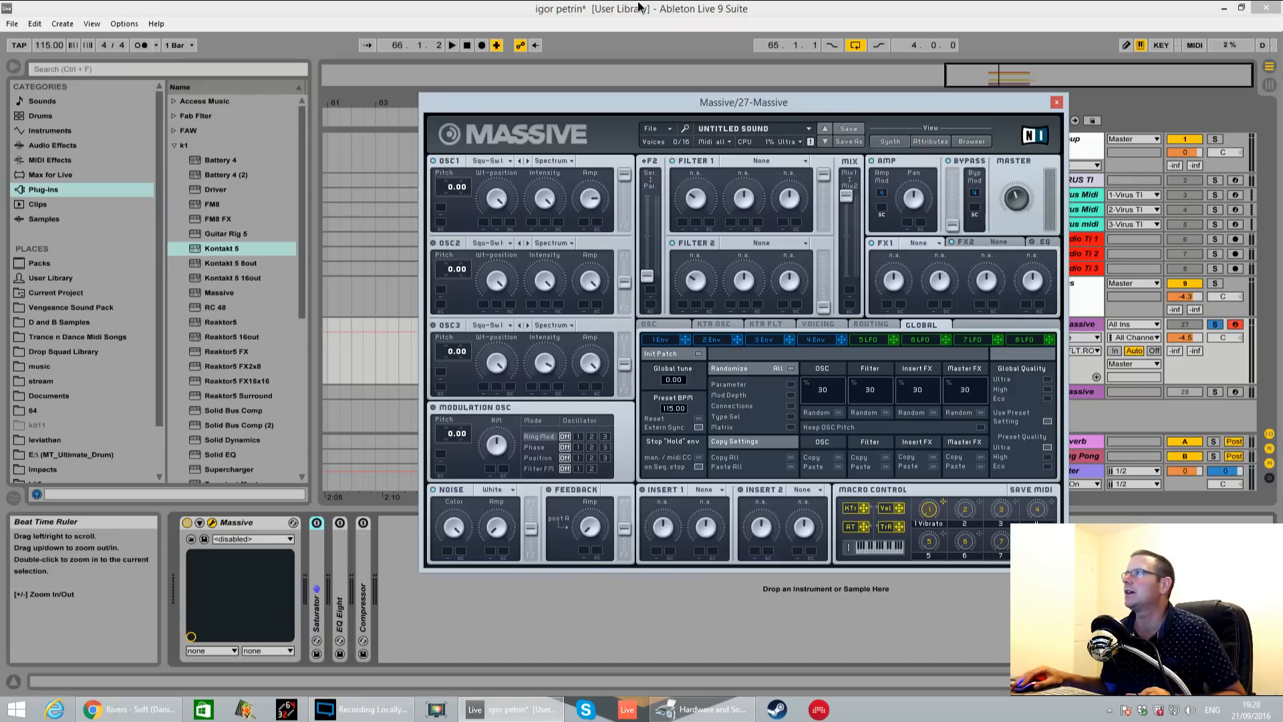
{"action": "left_click", "coordinate": [443, 188]}
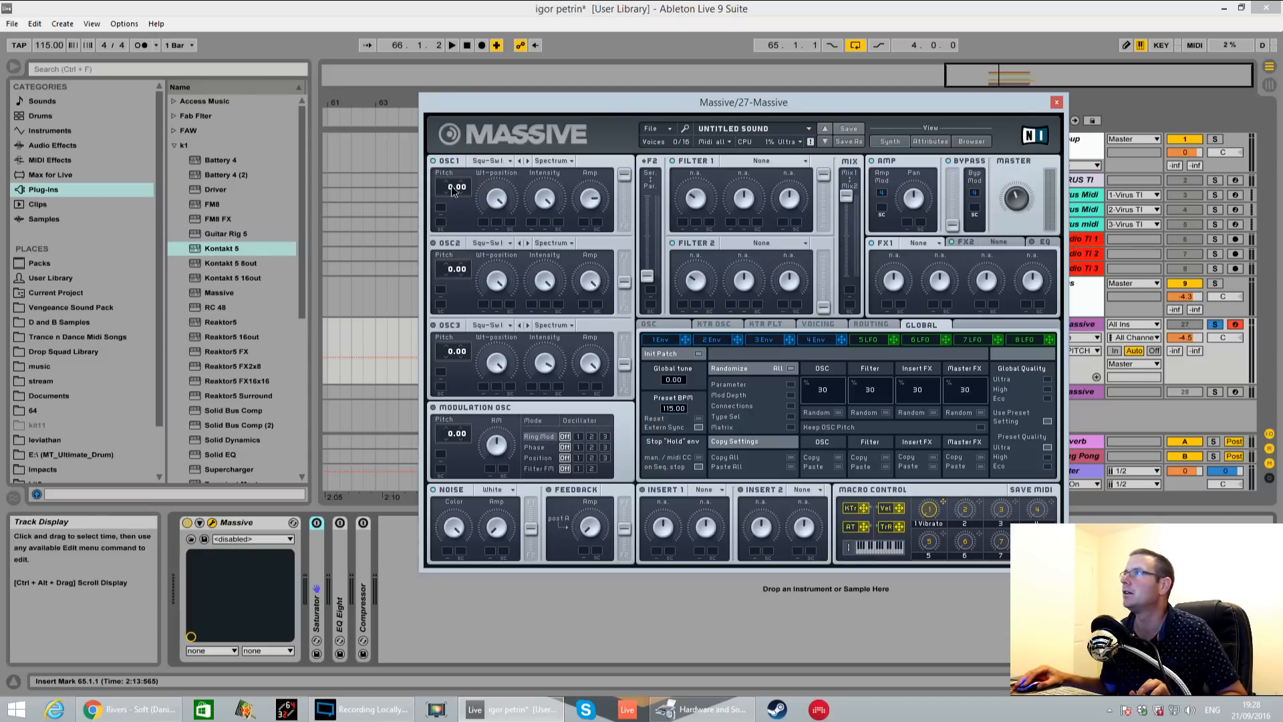
{"action": "left_click_drag", "start_coordinate": [451, 191], "coordinate": [451, 172]}
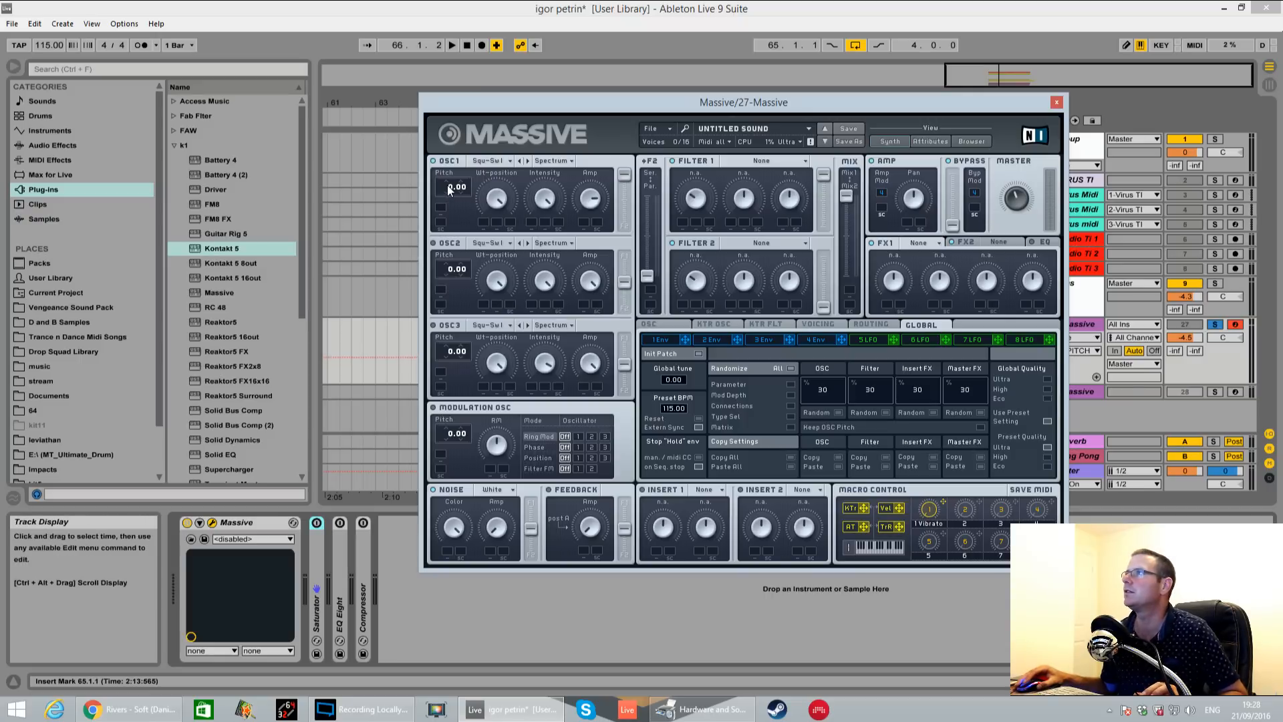
{"action": "left_click_drag", "start_coordinate": [447, 186], "coordinate": [447, 191]}
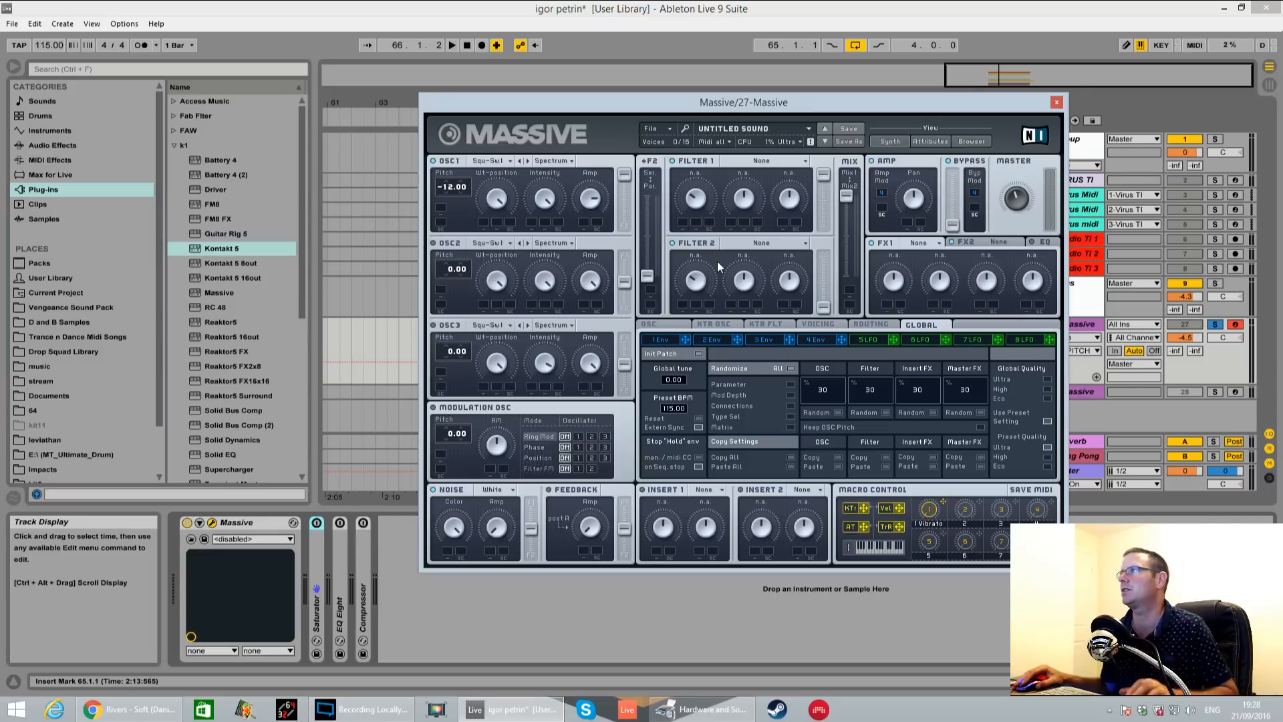
{"action": "key", "text": "space"}
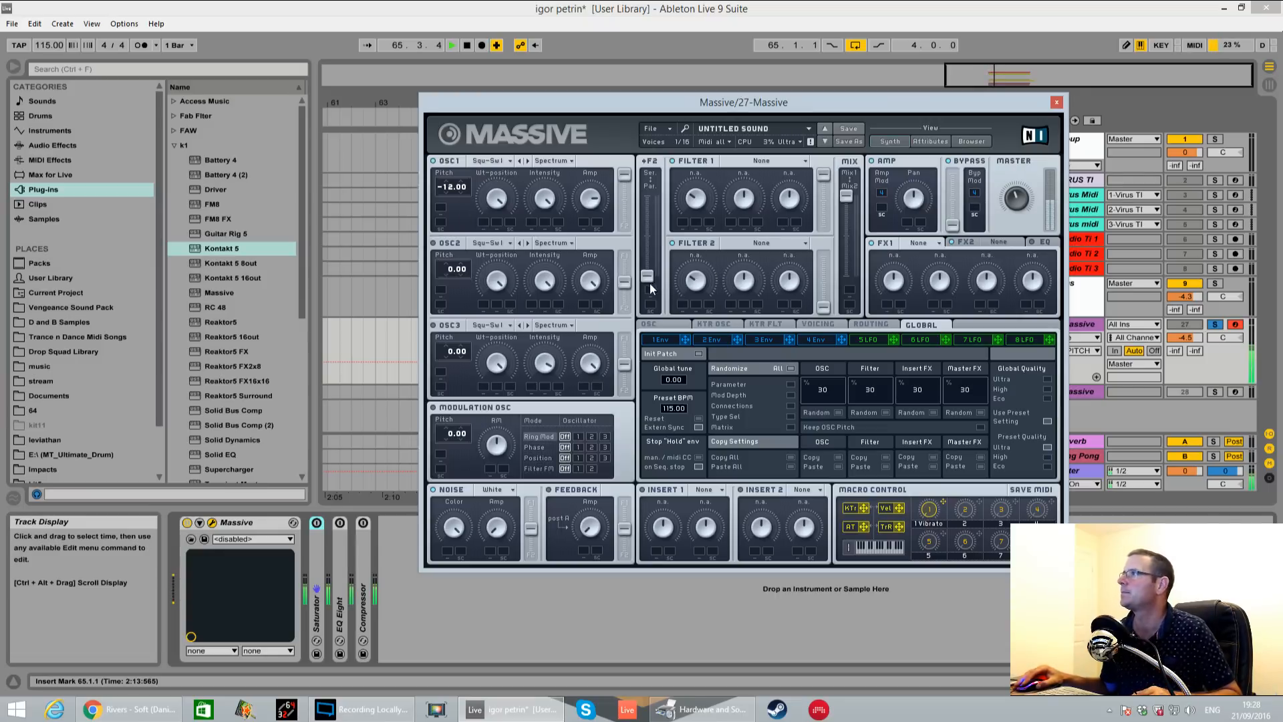
{"action": "key", "text": "space"}
Set the filter routing fader to series, lower OSC2's Wt-position and intensity, route OSC2 fully to Filter 1, and audition the sound.
{"action": "left_click_drag", "start_coordinate": [648, 279], "coordinate": [645, 195]}
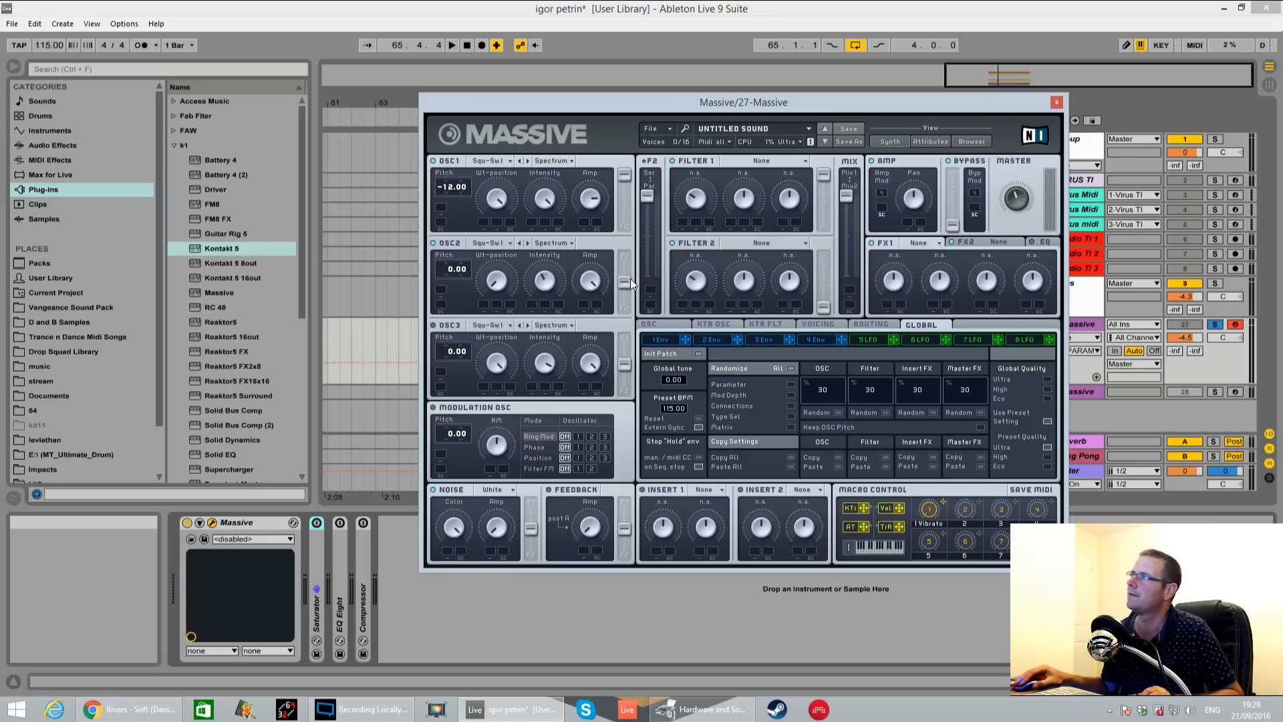
{"action": "key", "text": "space"}
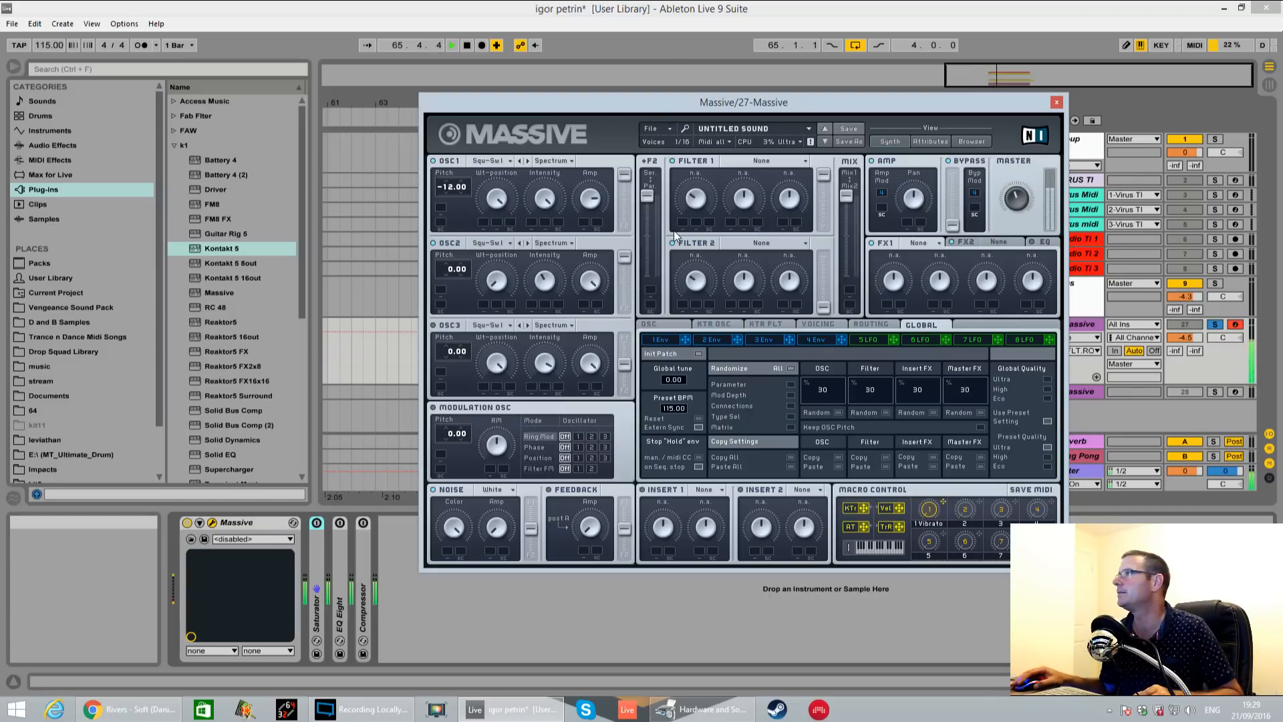
{"action": "key", "text": "space"}
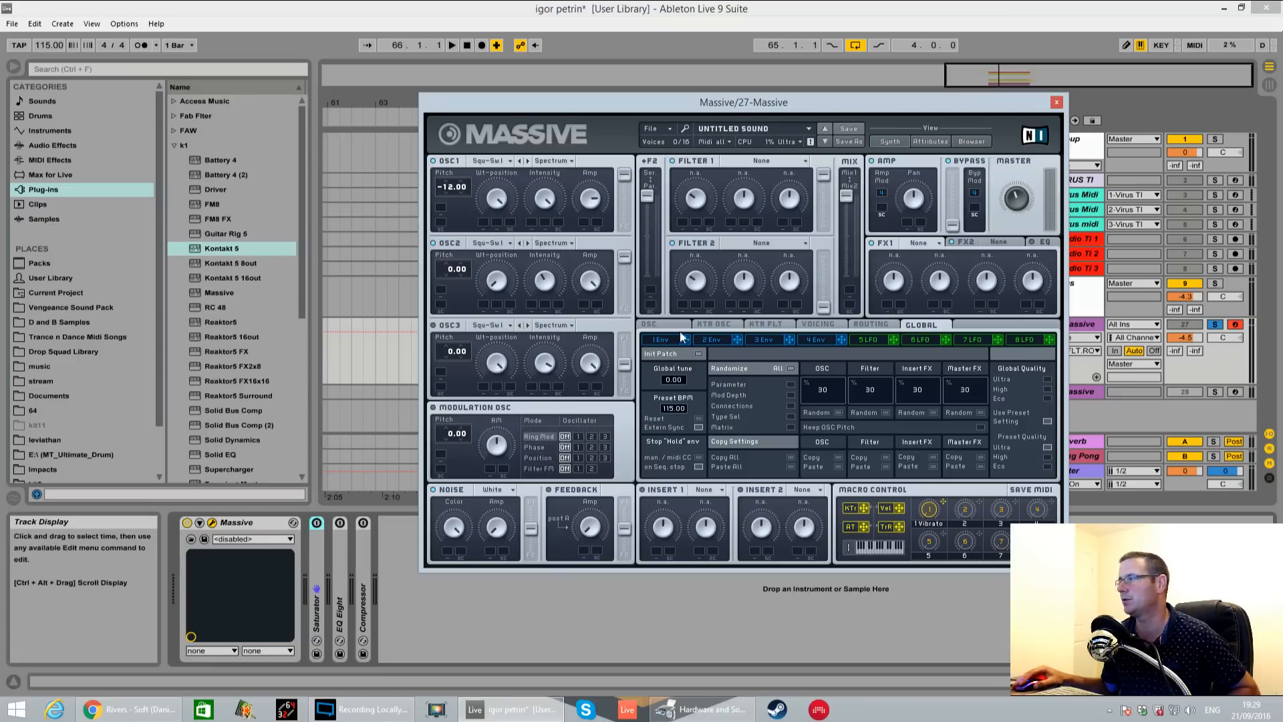
Set Filter 1 to Lowpass 2 and reduce its resonance and cutoff.
{"action": "left_click", "coordinate": [787, 161]}
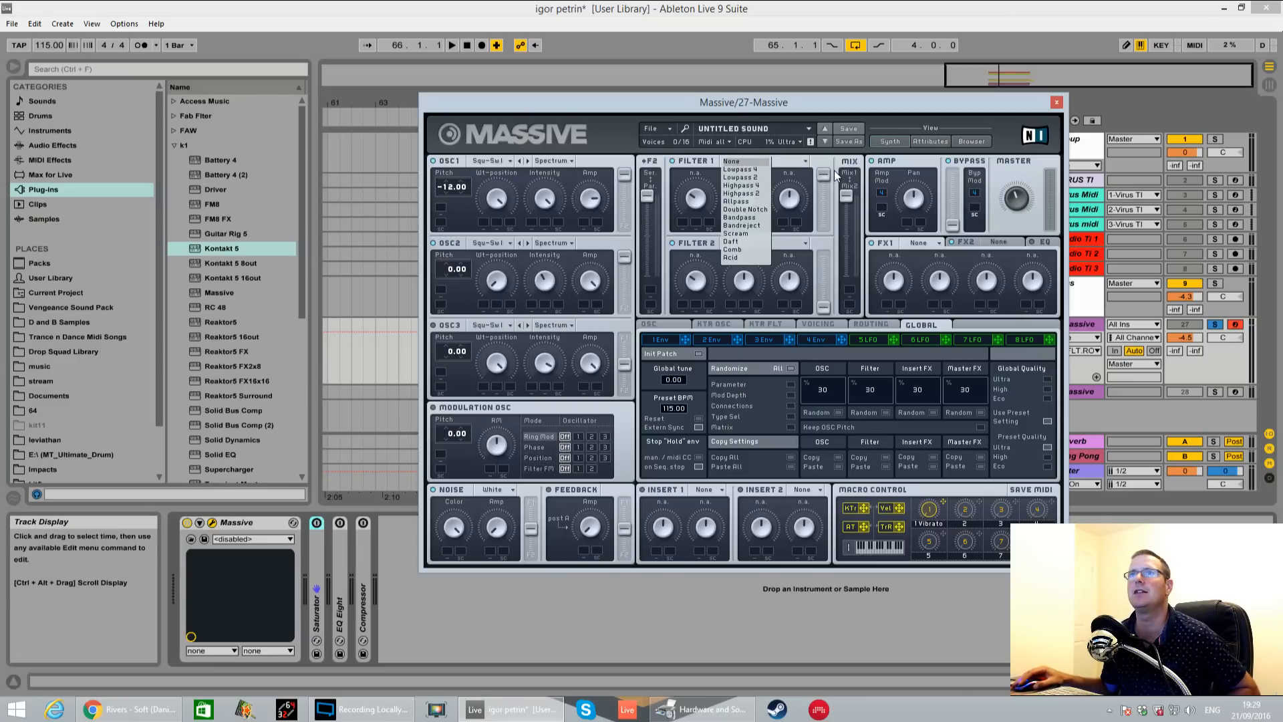
{"action": "left_click", "coordinate": [760, 177]}
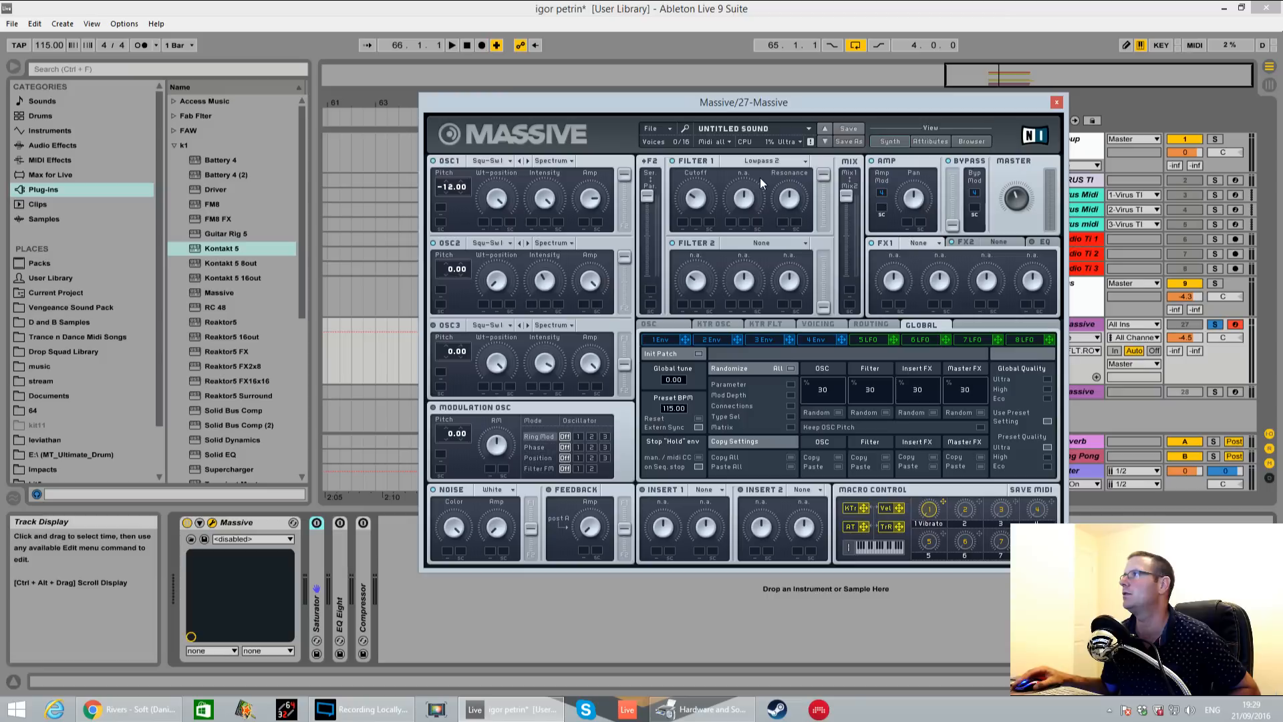
{"action": "left_click_drag", "start_coordinate": [795, 202], "coordinate": [791, 237]}
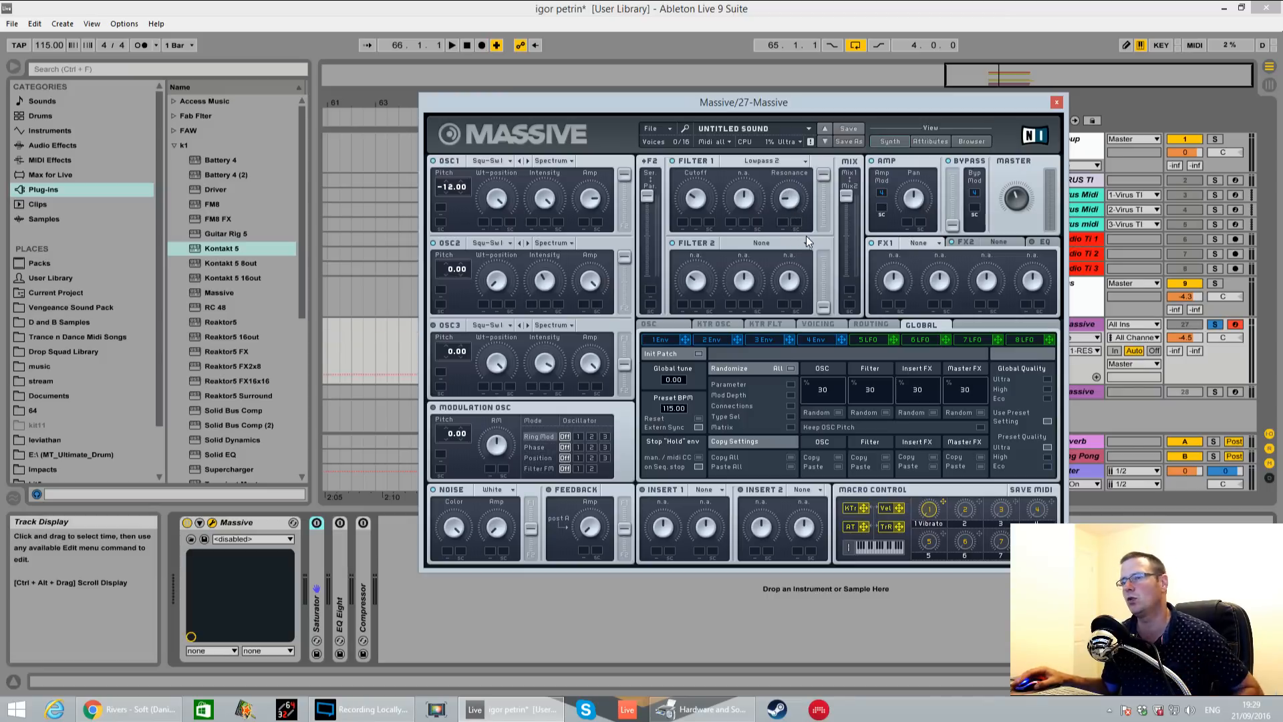
{"action": "left_click", "coordinate": [699, 206]}
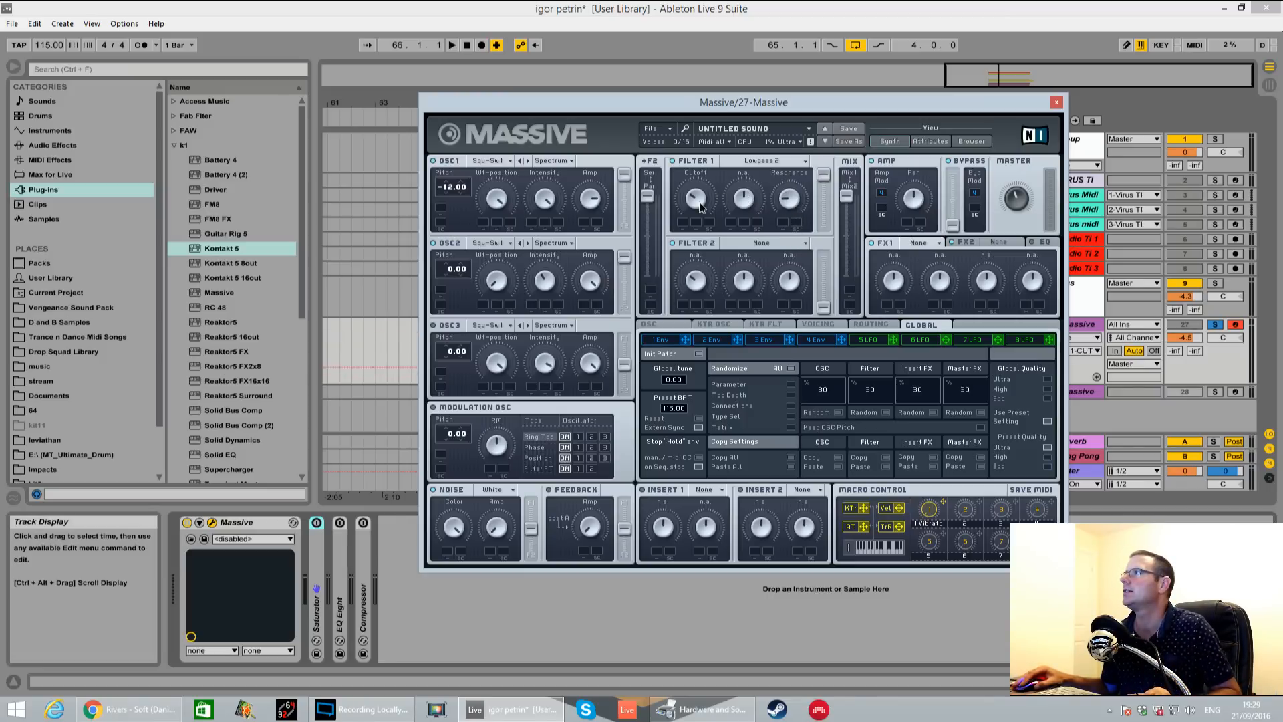
{"action": "left_click_drag", "start_coordinate": [699, 206], "coordinate": [700, 227]}
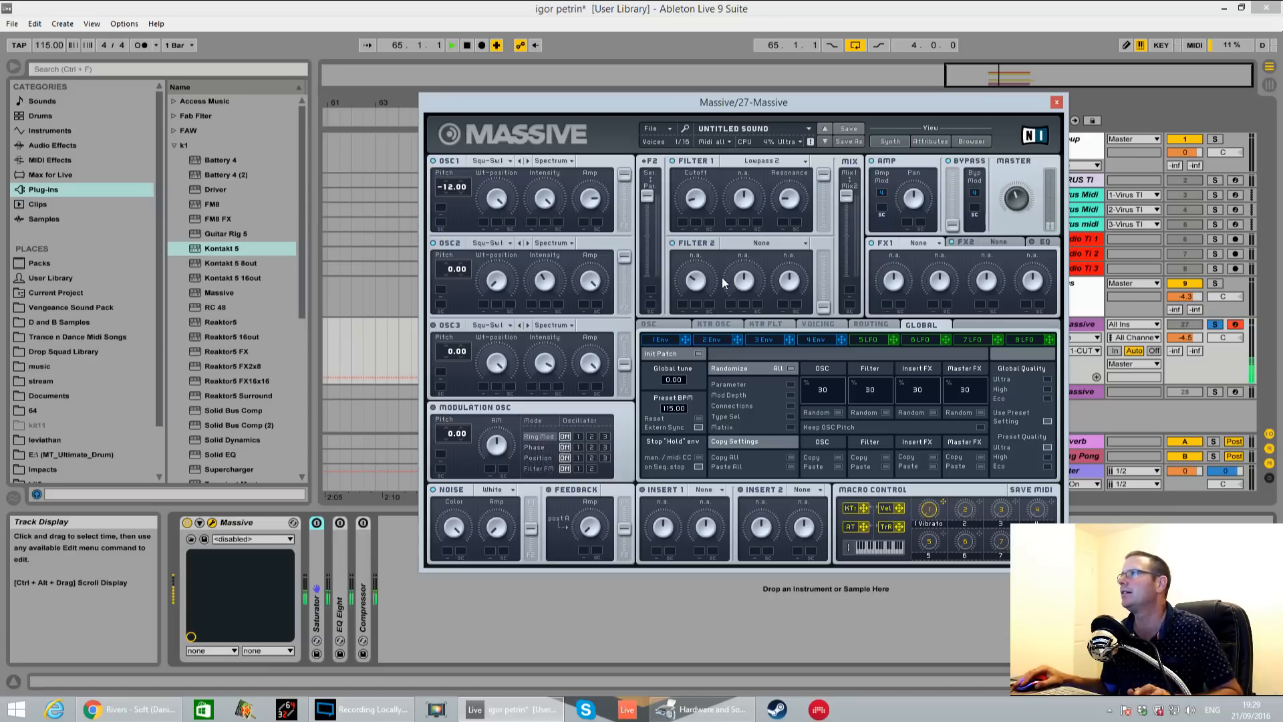
Shape envelope 2 with minimum decay level, a shorter attack and release and an adjusted decay, and assign it to Filter 1's cutoff.
{"action": "left_click", "coordinate": [705, 340]}
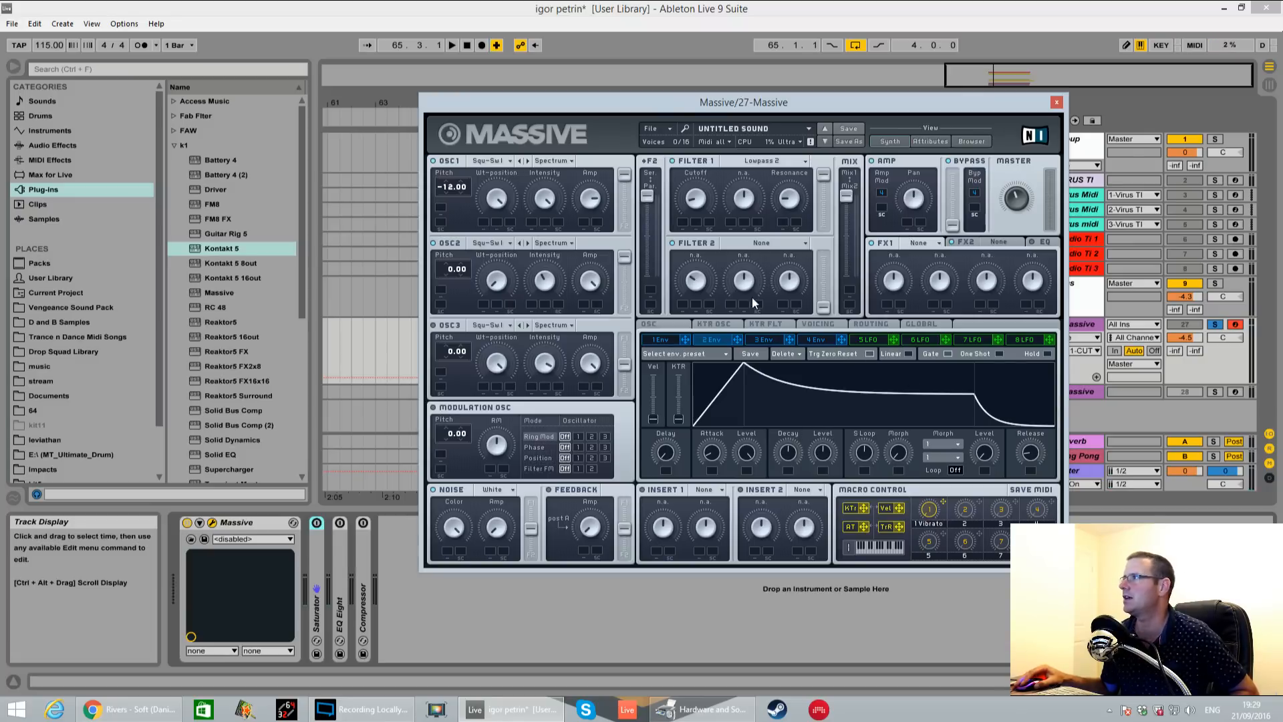
{"action": "left_click_drag", "start_coordinate": [821, 452], "coordinate": [819, 537]}
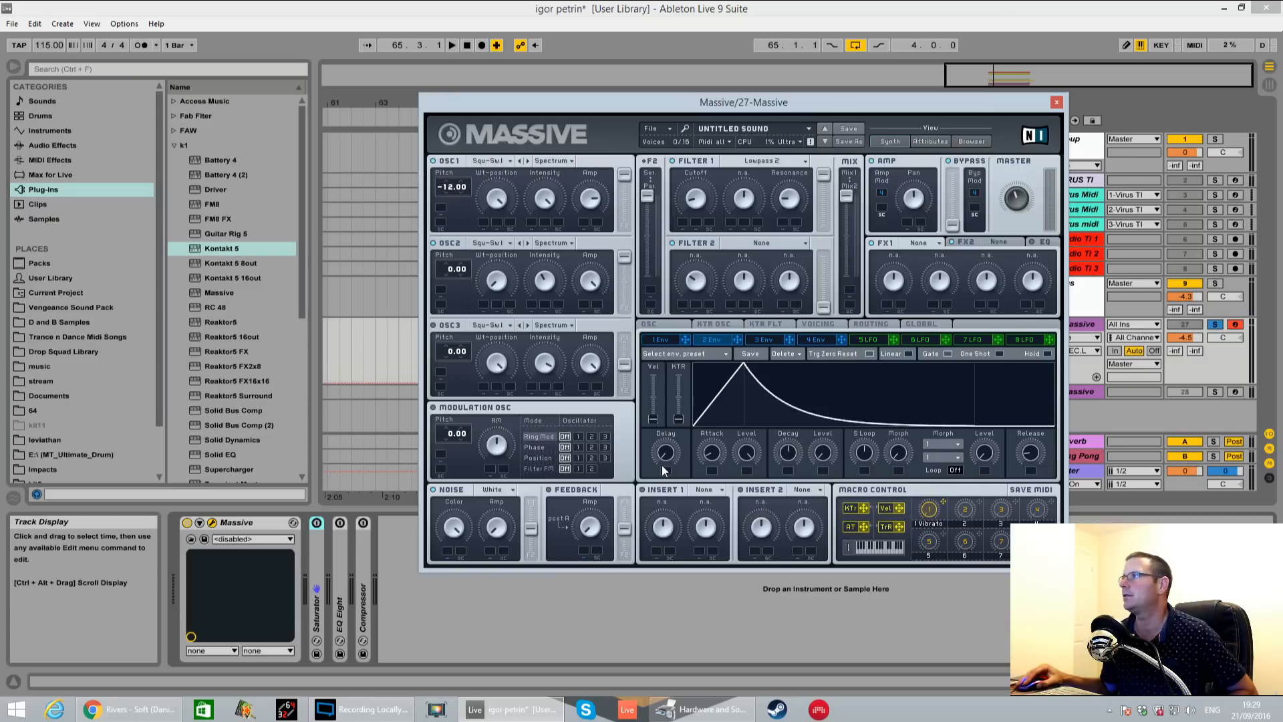
{"action": "left_click_drag", "start_coordinate": [710, 453], "coordinate": [710, 478]}
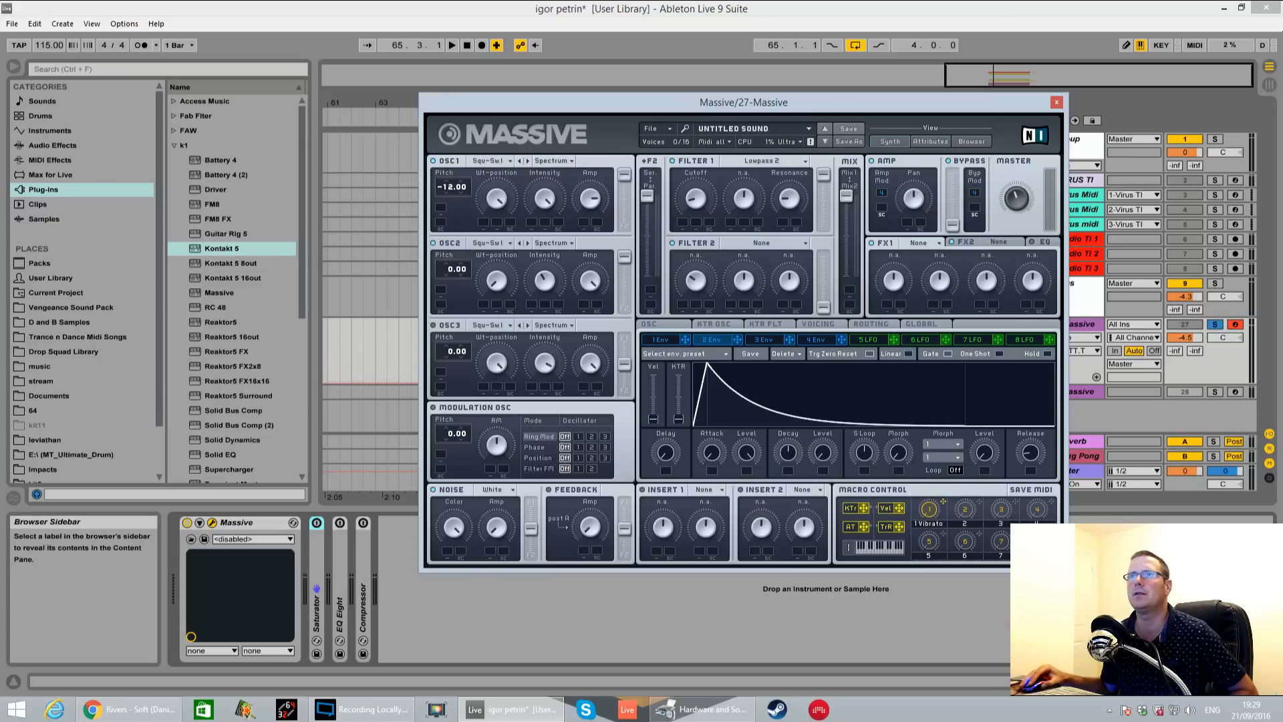
{"action": "left_click_drag", "start_coordinate": [792, 452], "coordinate": [802, 454]}
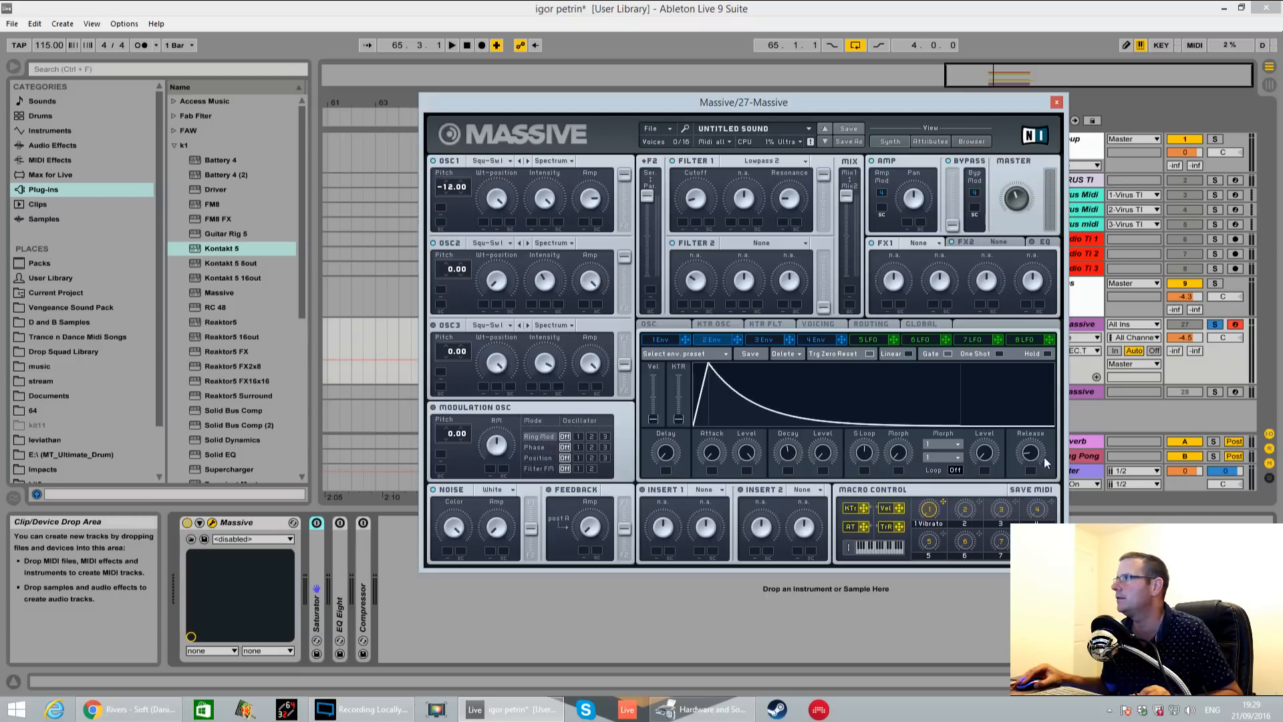
{"action": "left_click_drag", "start_coordinate": [1038, 457], "coordinate": [1035, 473]}
{"action": "left_click_drag", "start_coordinate": [789, 454], "coordinate": [791, 456]}
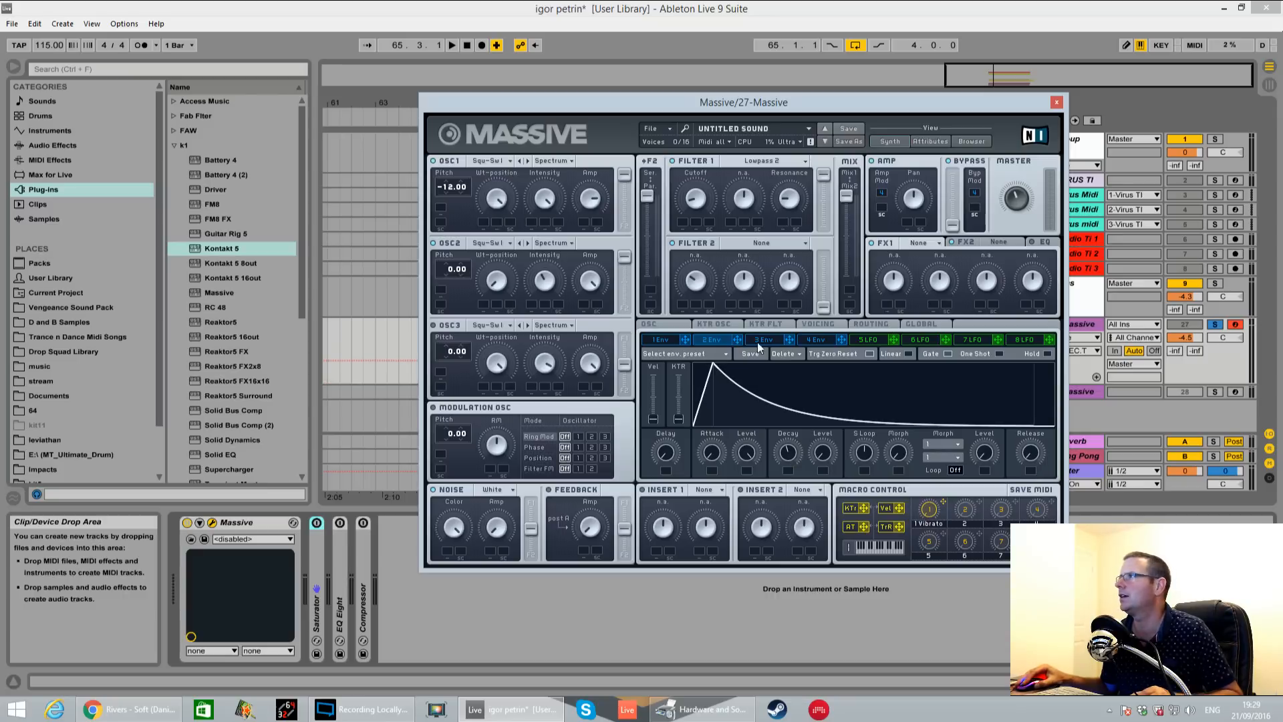
{"action": "left_click_drag", "start_coordinate": [736, 340], "coordinate": [683, 222]}
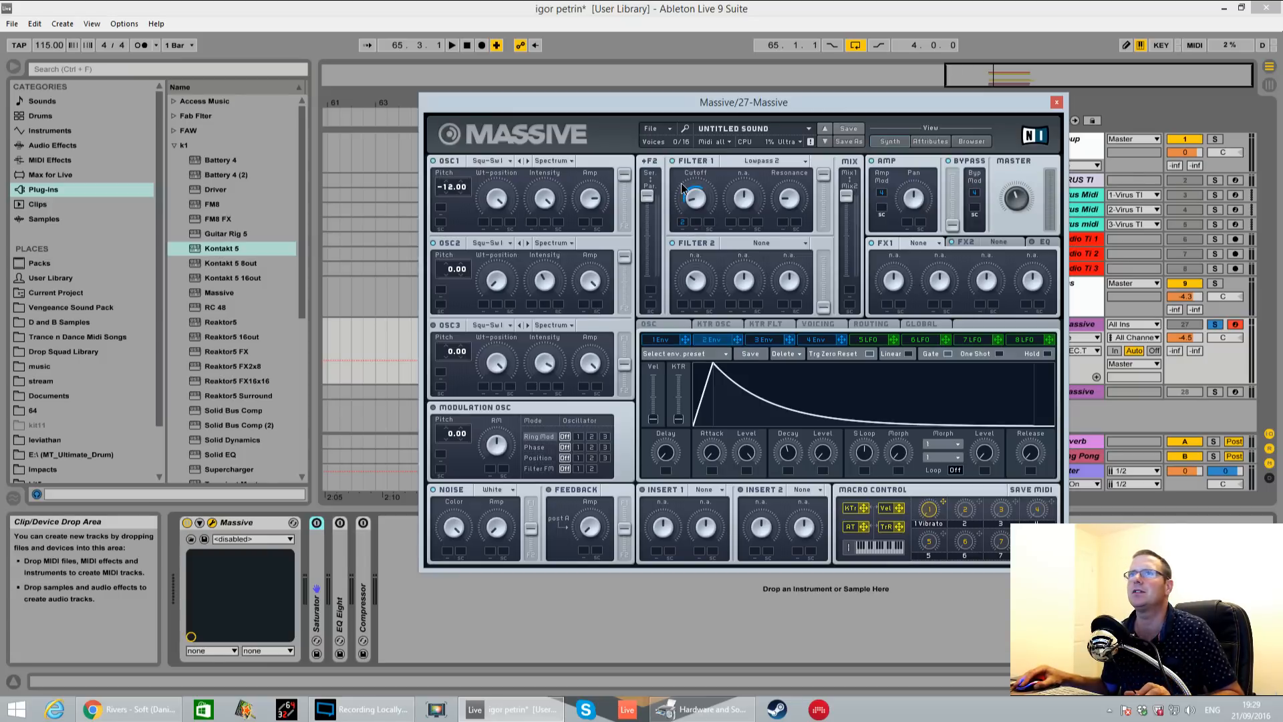
Assign envelope 2 to OSC2's amp, auditioning the bass before and after the change.
{"action": "key", "text": "space"}
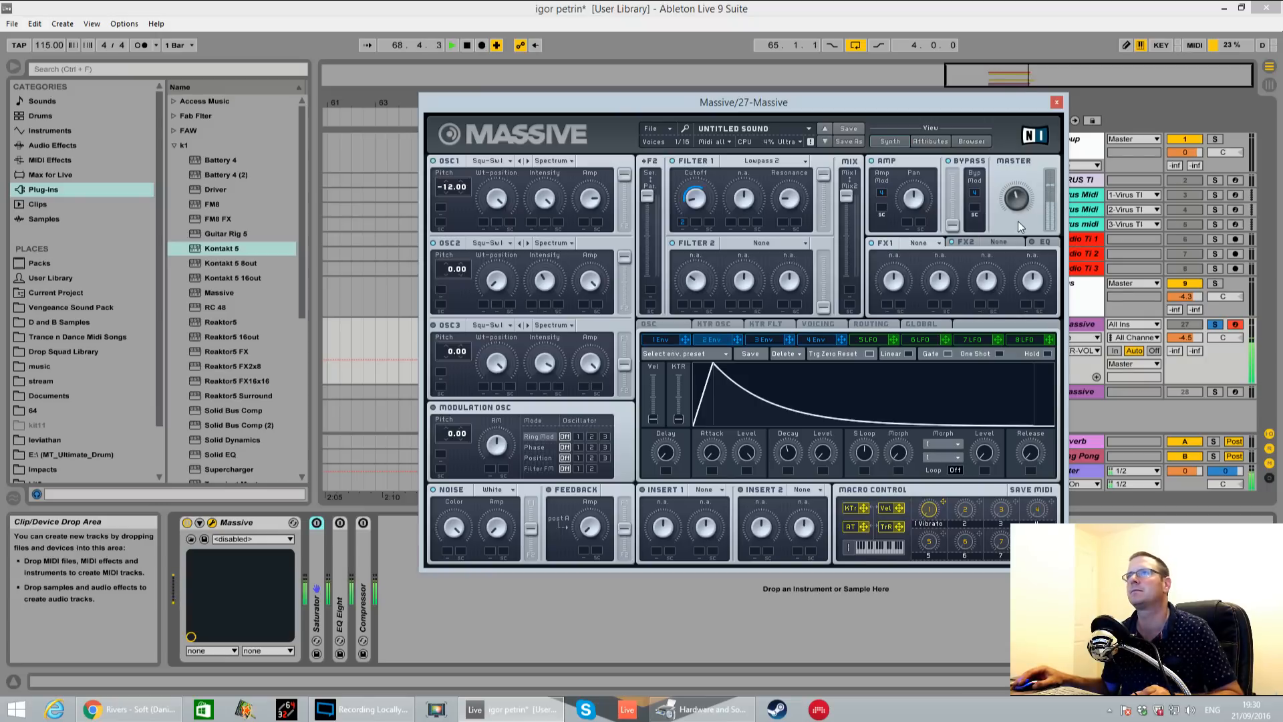
{"action": "key", "text": "space"}
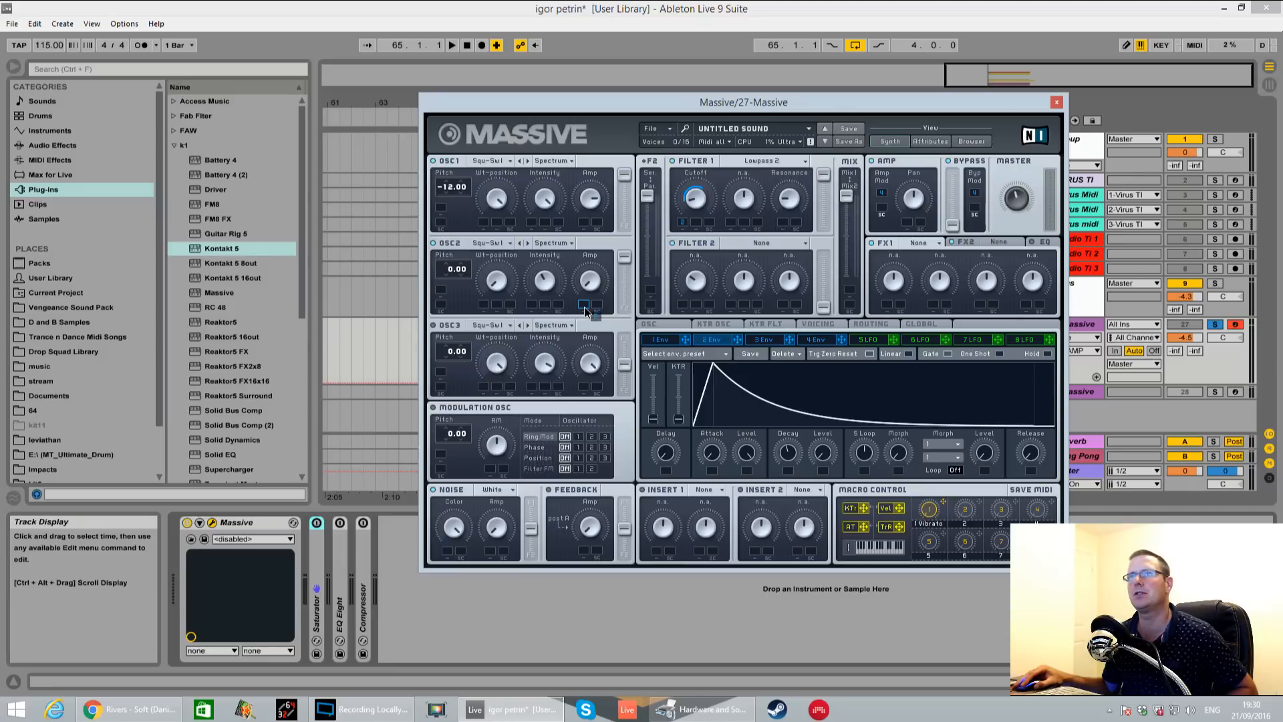
{"action": "left_click_drag", "start_coordinate": [584, 310], "coordinate": [590, 267]}
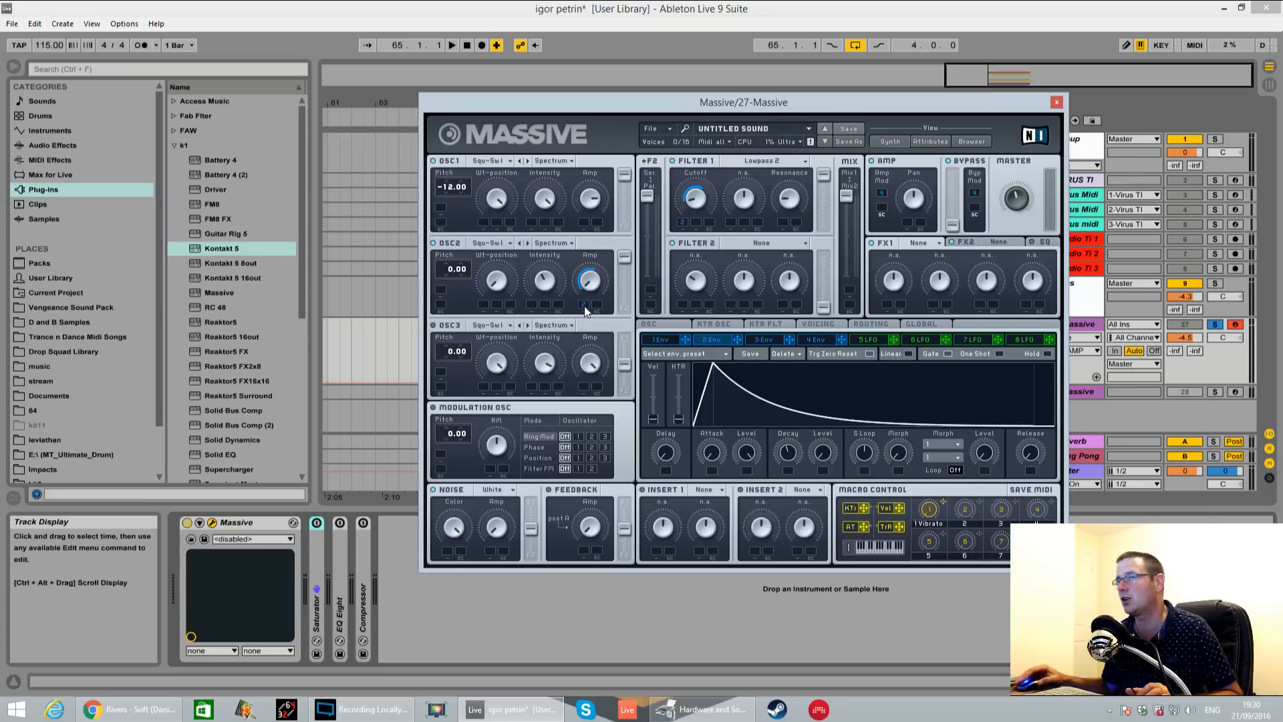
{"action": "key", "text": "space"}
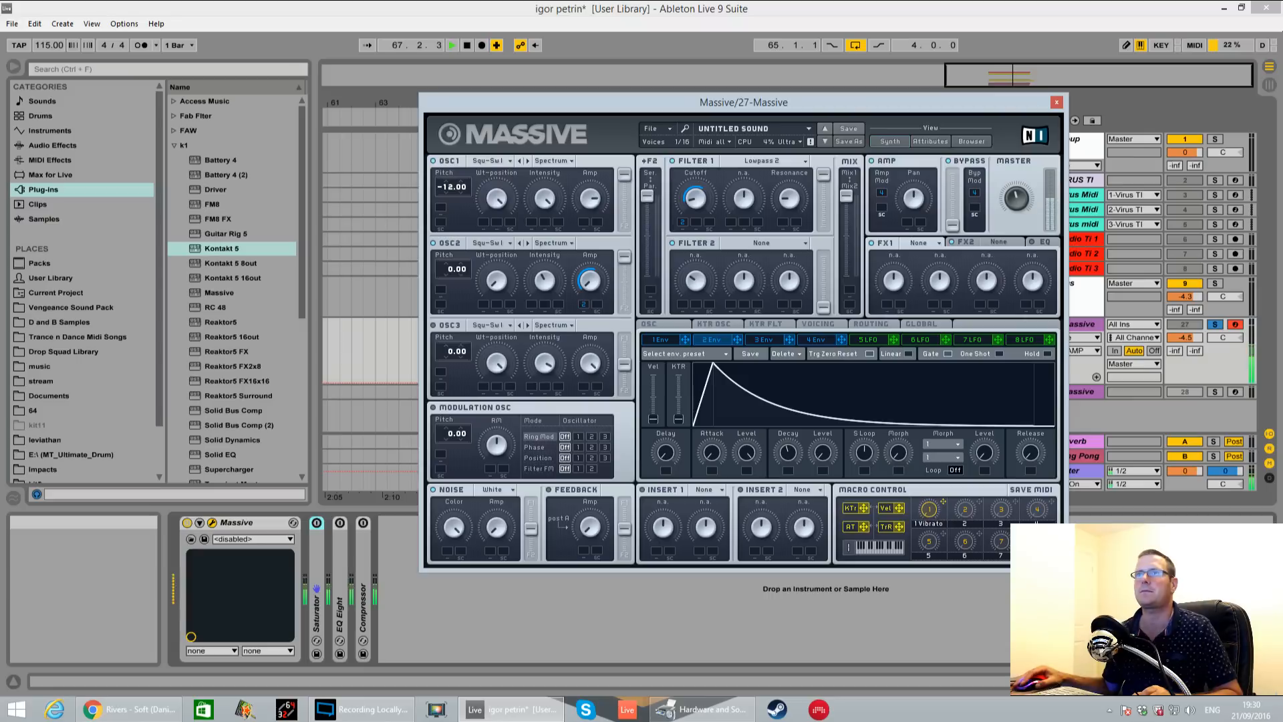
{"action": "key", "text": "space"}
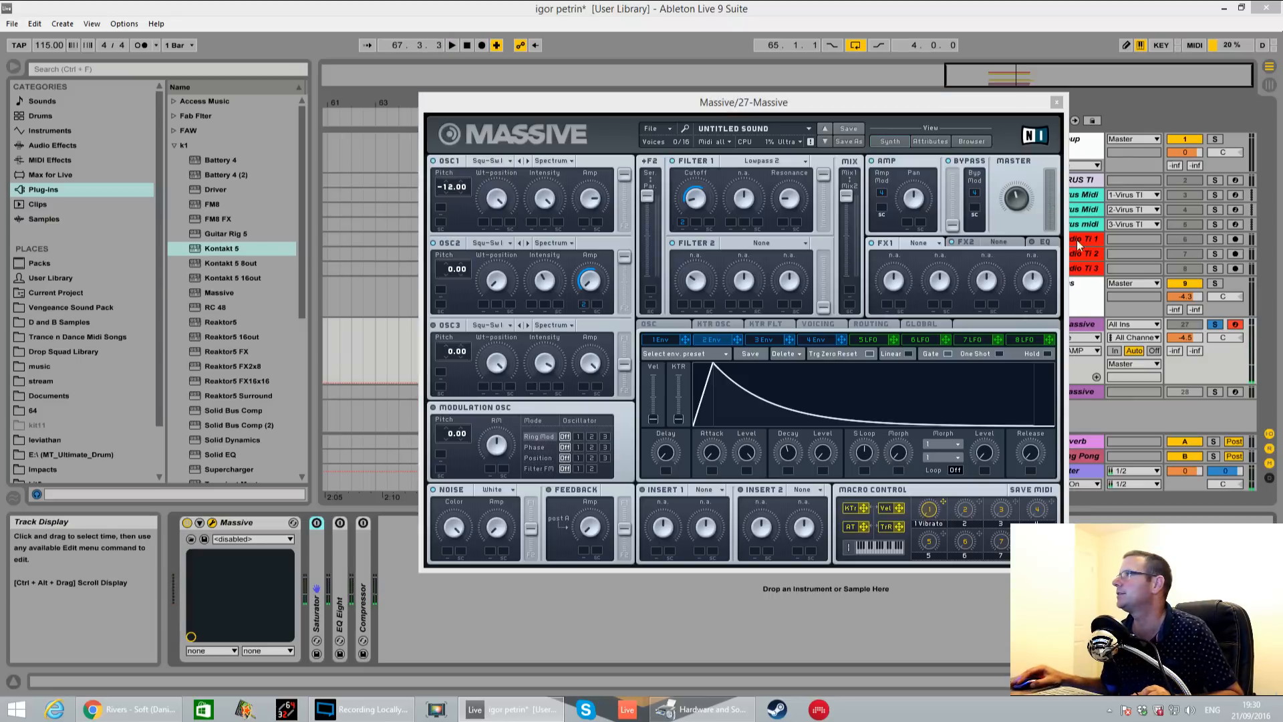
Open Massive's EQ, adjust its low shelf, boost, frequency and high shelf, and audition the sound.
{"action": "left_click", "coordinate": [1046, 244]}
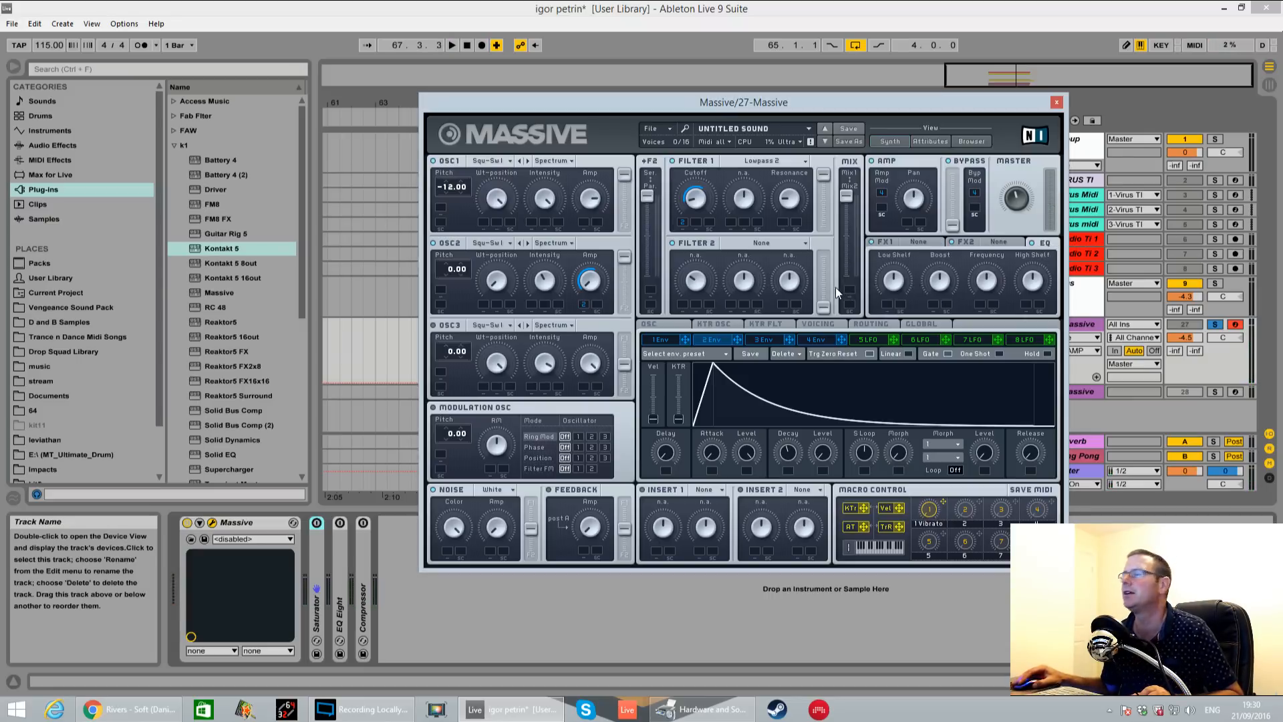
{"action": "key", "text": "space"}
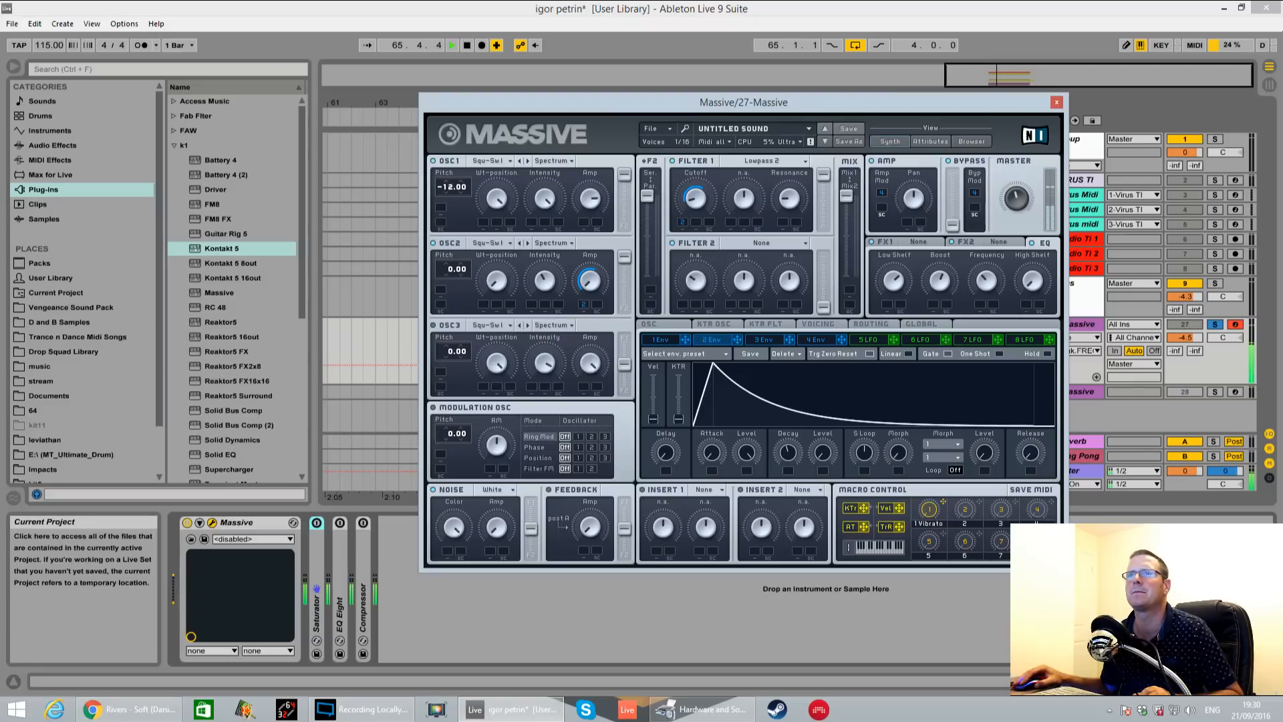
{"action": "key", "text": "space"}
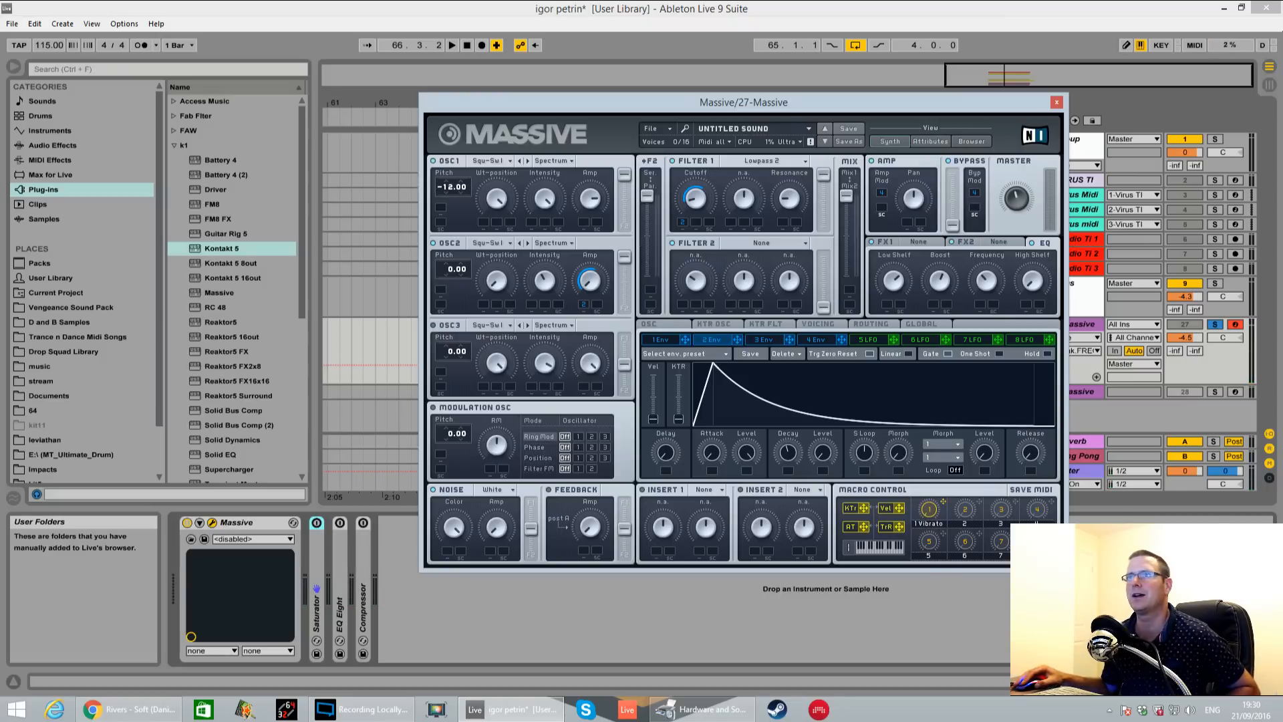
Set the unisono voices to 2, enable the pan position spread with its slider at the middle, and audition the sound.
{"action": "left_click", "coordinate": [842, 335]}
{"action": "left_click", "coordinate": [833, 326]}
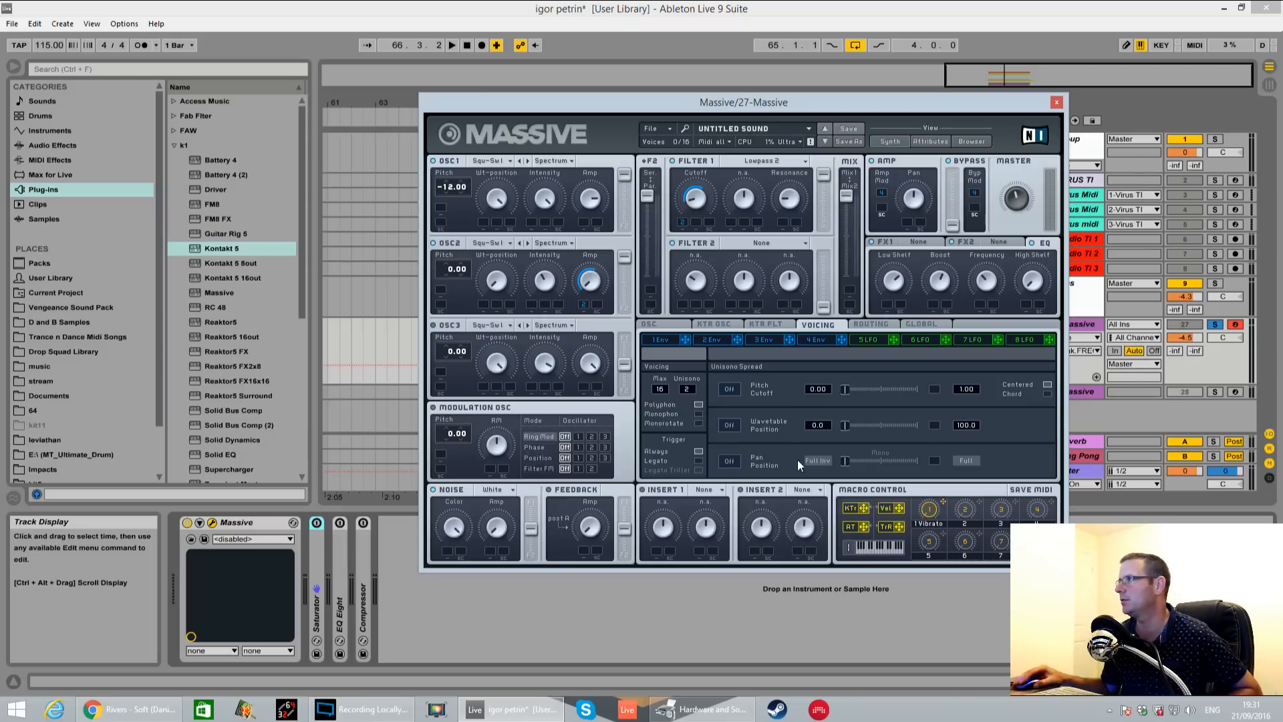
{"action": "left_click", "coordinate": [728, 461]}
{"action": "left_click_drag", "start_coordinate": [850, 457], "coordinate": [881, 475]}
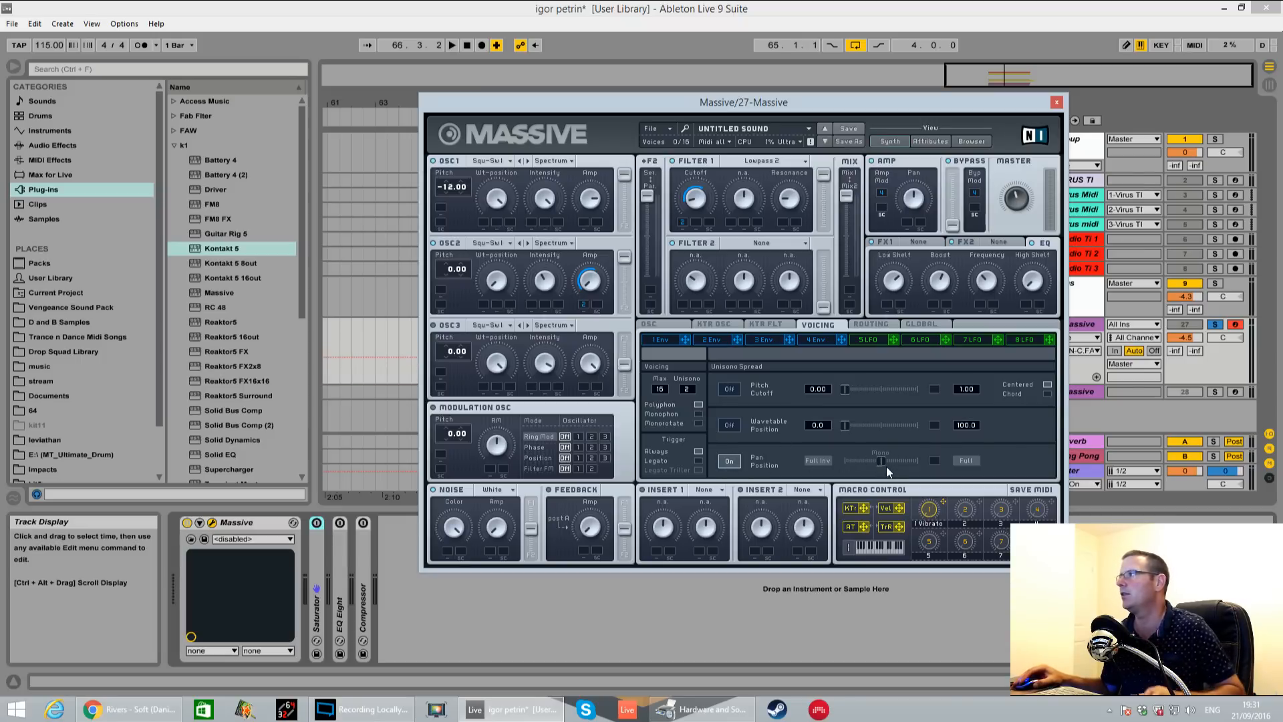
{"action": "key", "text": "space"}
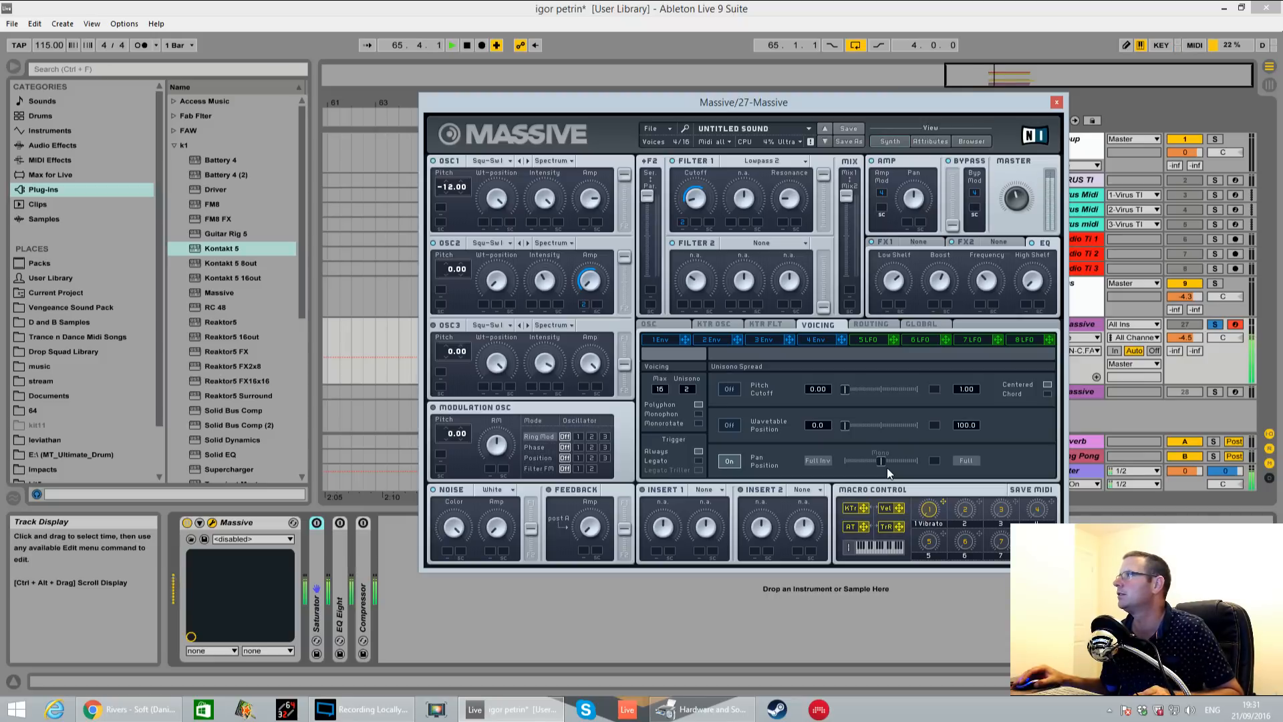
{"action": "key", "text": "space"}
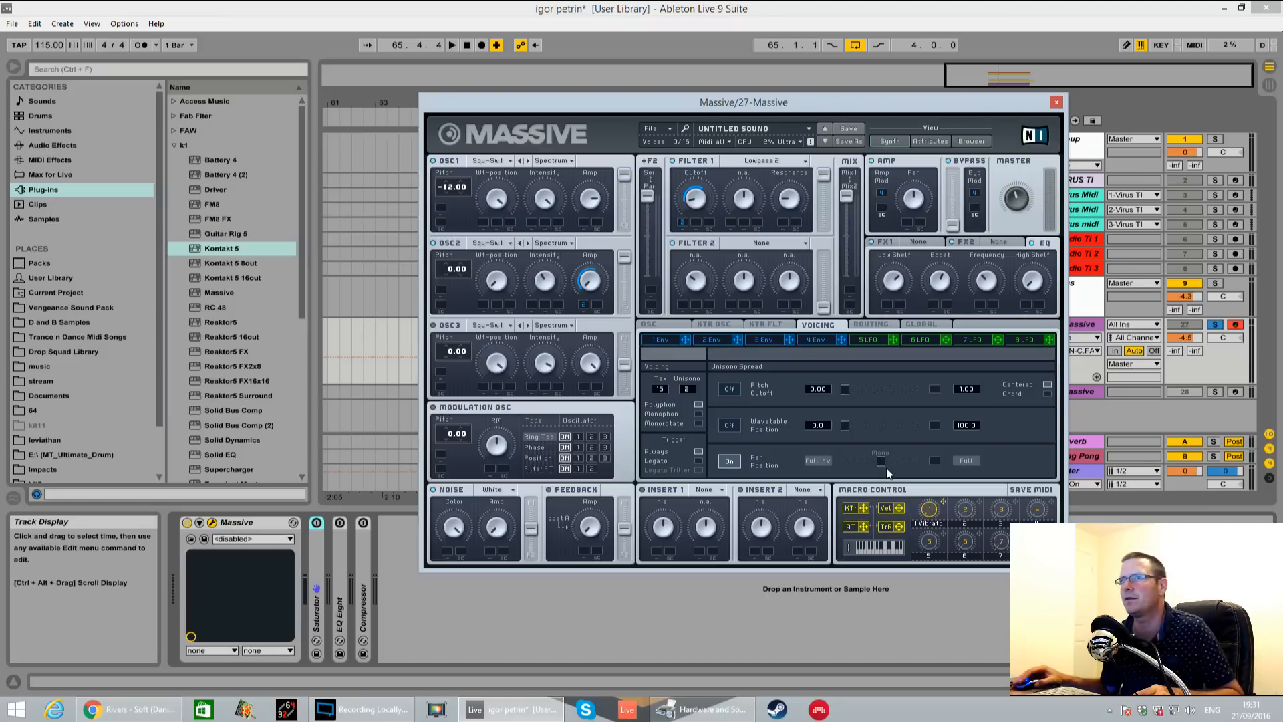
{"action": "key", "text": "space"}
Shorten the attack of envelope 4 and audition the bass.
{"action": "left_click", "coordinate": [817, 339]}
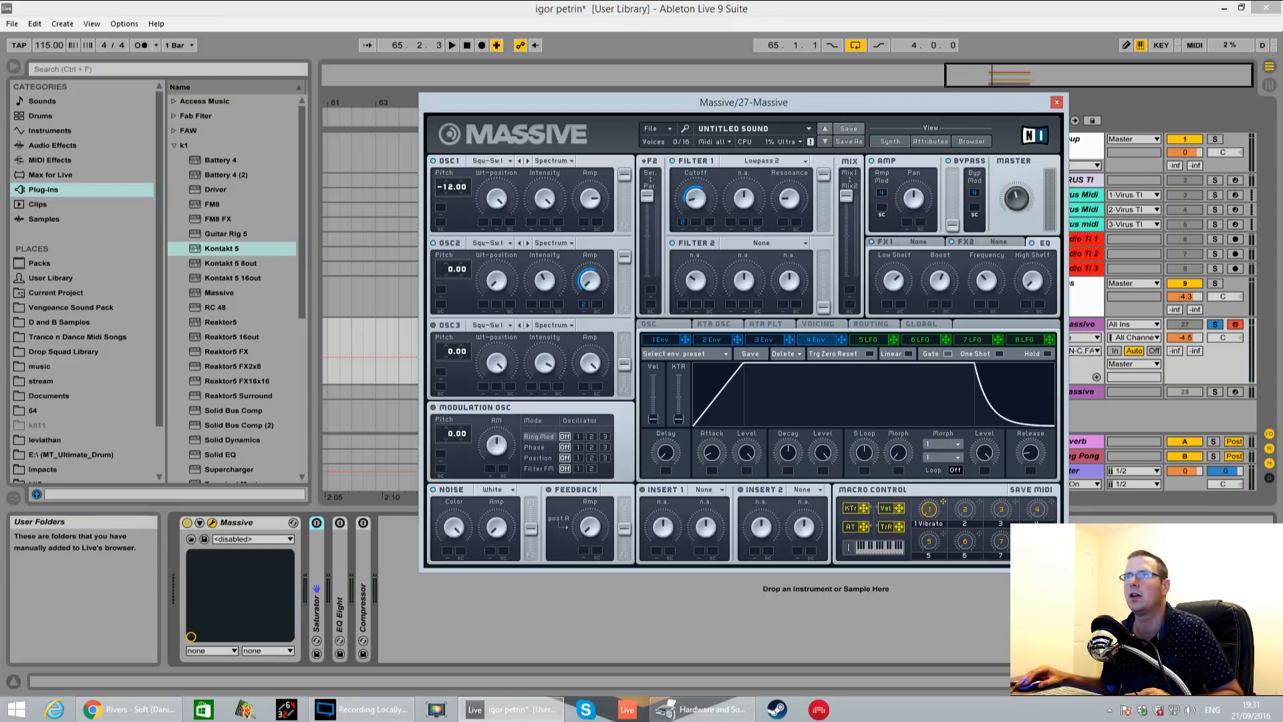
{"action": "left_click_drag", "start_coordinate": [718, 461], "coordinate": [718, 477]}
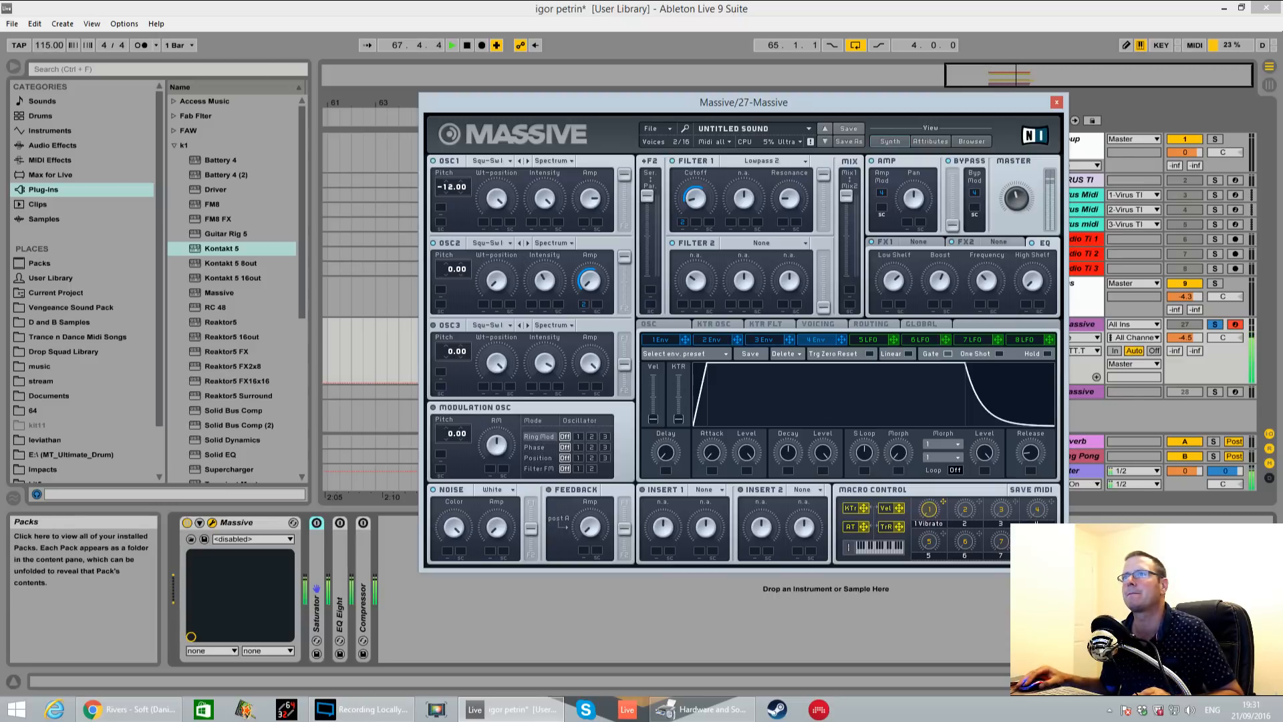
{"action": "key", "text": "space"}
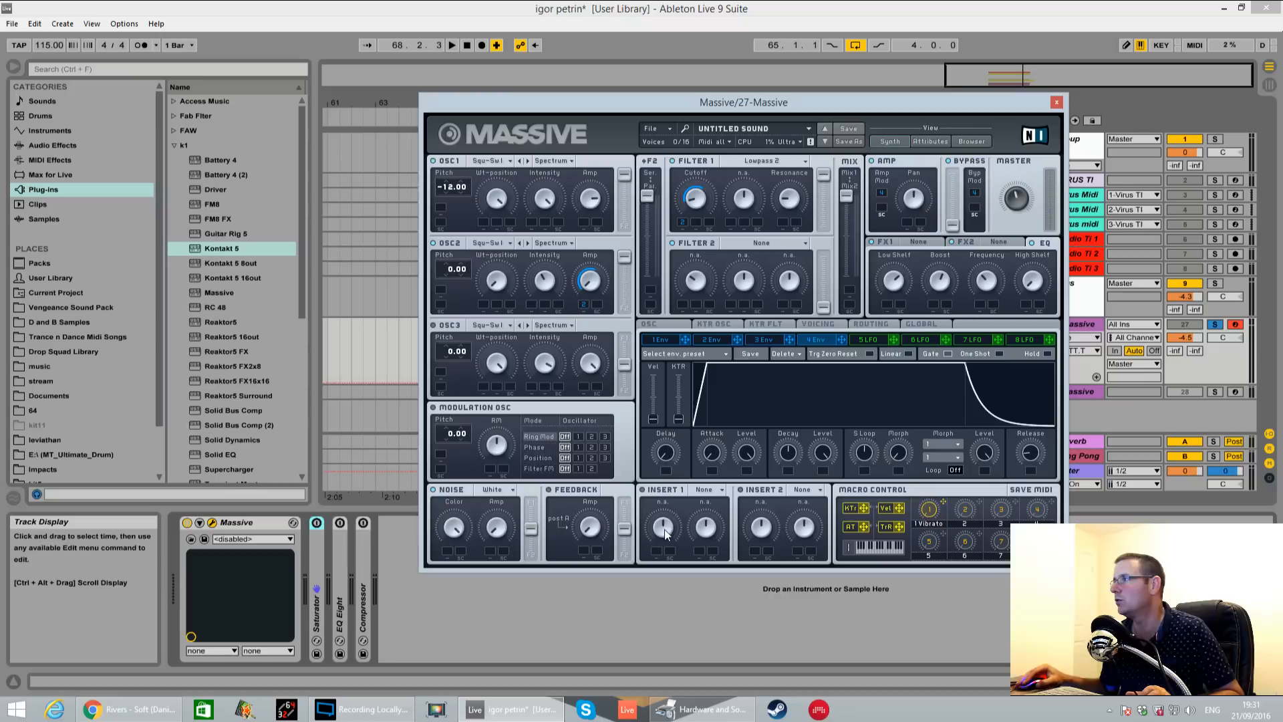
Load the Sine Shaper into Insert 1, adjust its Drive and Dry/Wet, and audition the sound.
{"action": "left_click", "coordinate": [705, 490]}
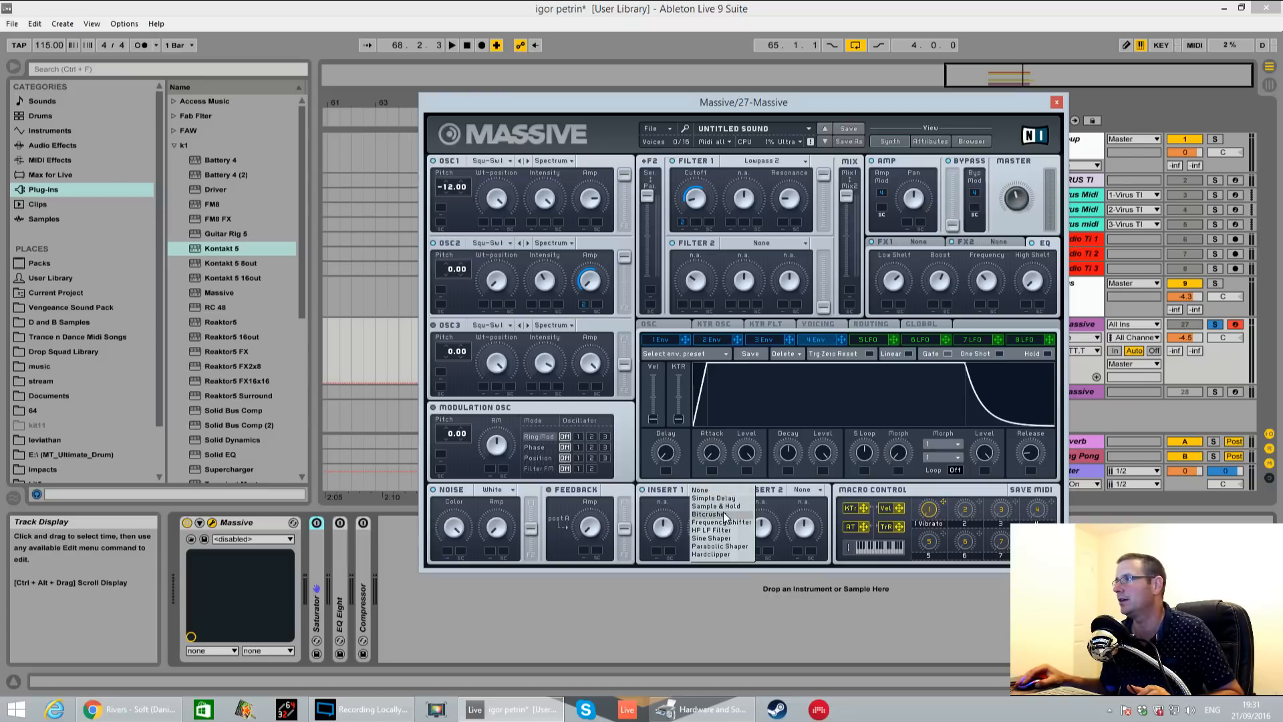
{"action": "left_click", "coordinate": [712, 538]}
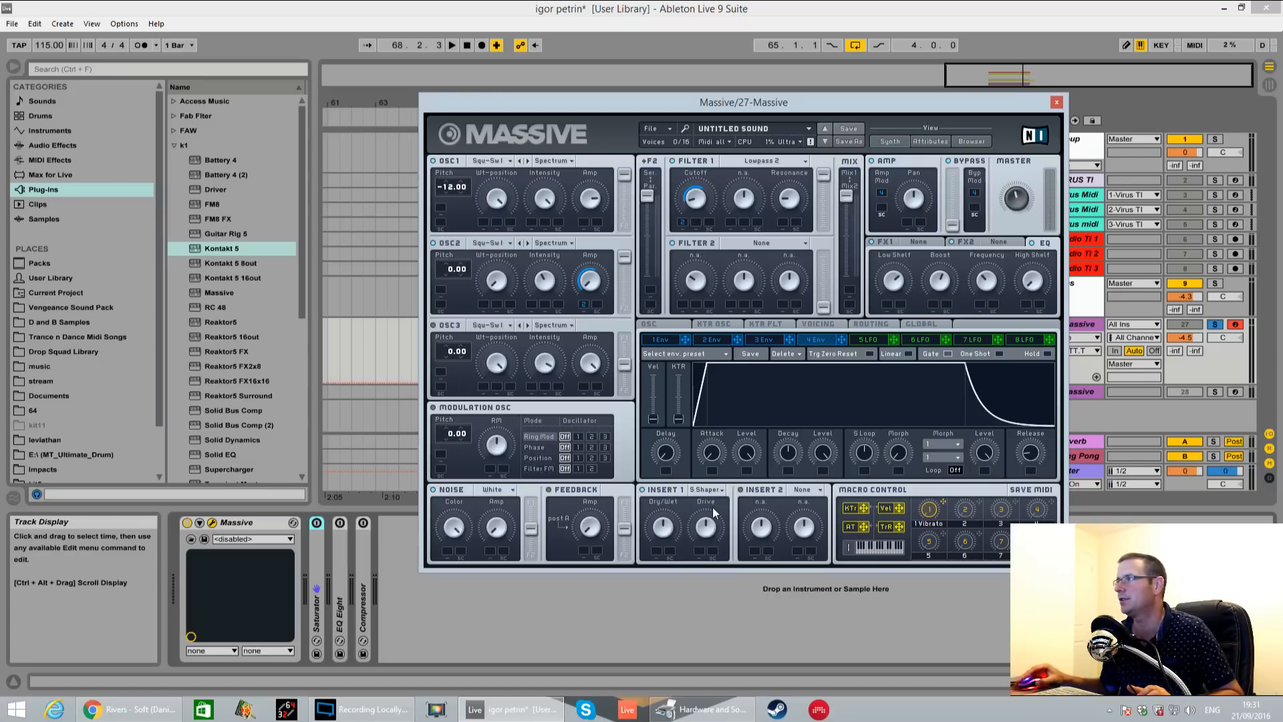
{"action": "left_click_drag", "start_coordinate": [700, 534], "coordinate": [674, 559]}
{"action": "key", "text": "space"}
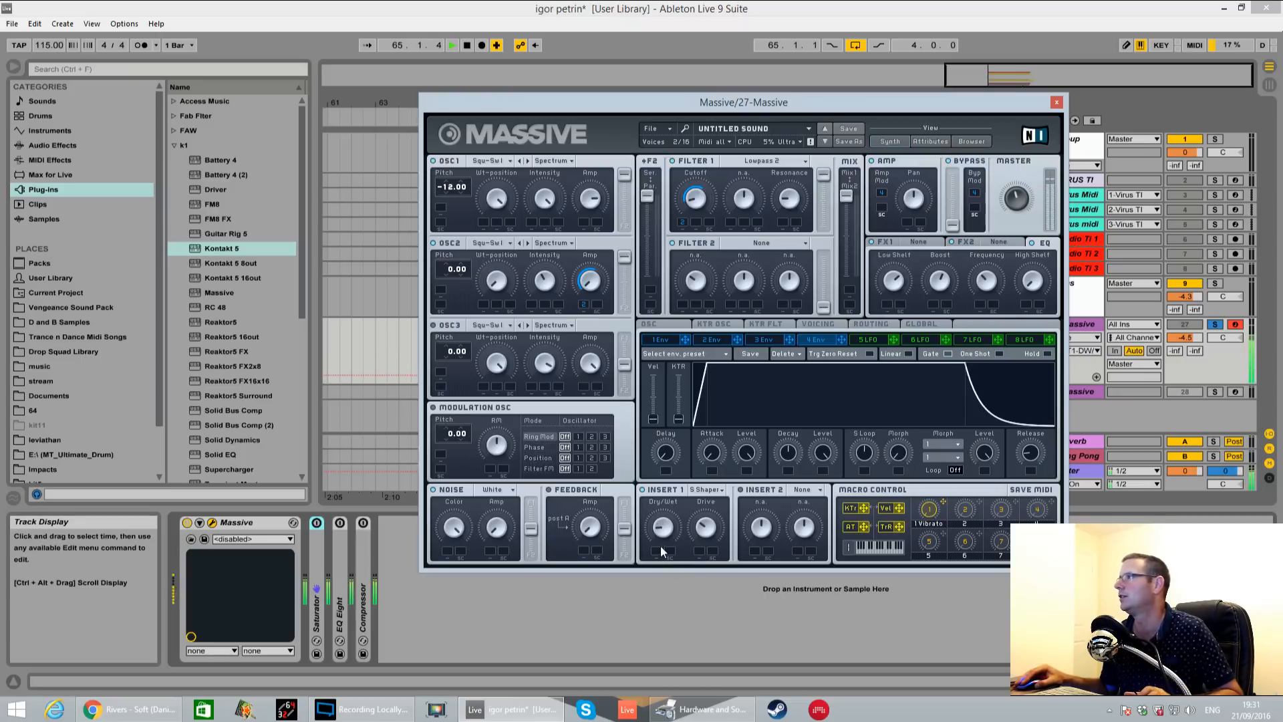
{"action": "key", "text": "space"}
Move Insert 1 out of its slot after Filter 1 in the signal routing and audition the result.
{"action": "left_click", "coordinate": [869, 324]}
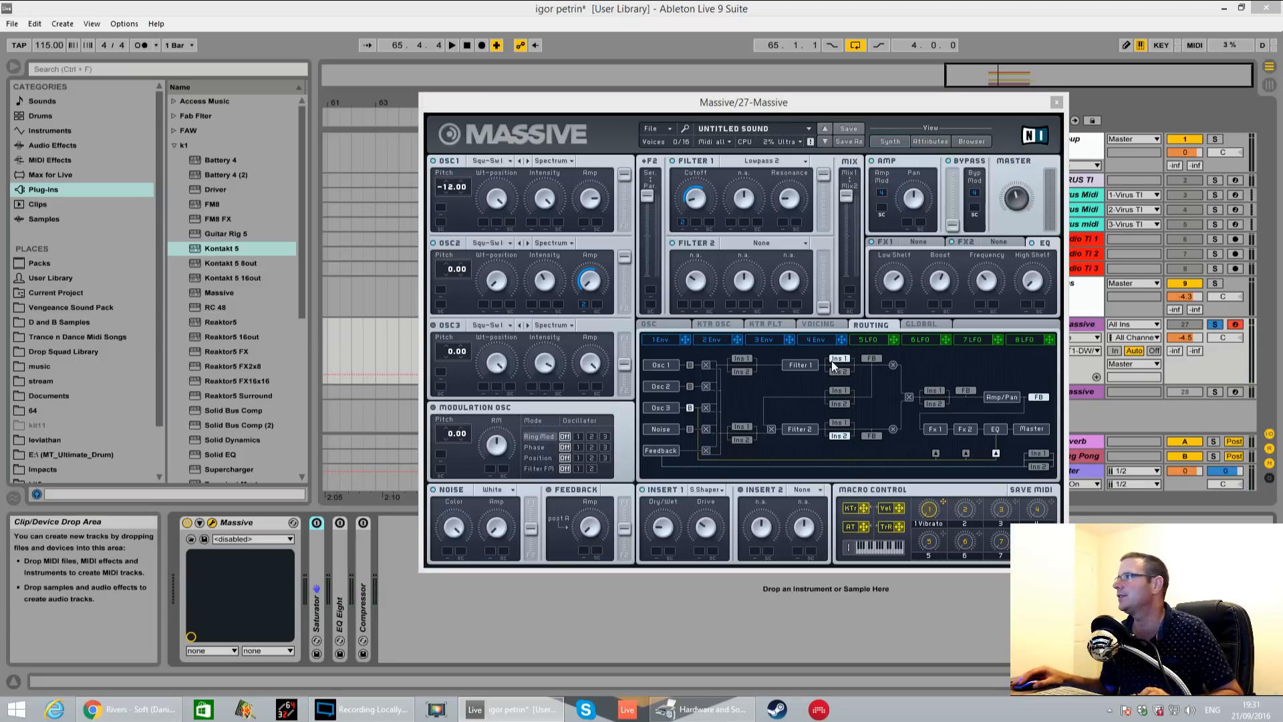
{"action": "key", "text": "space"}
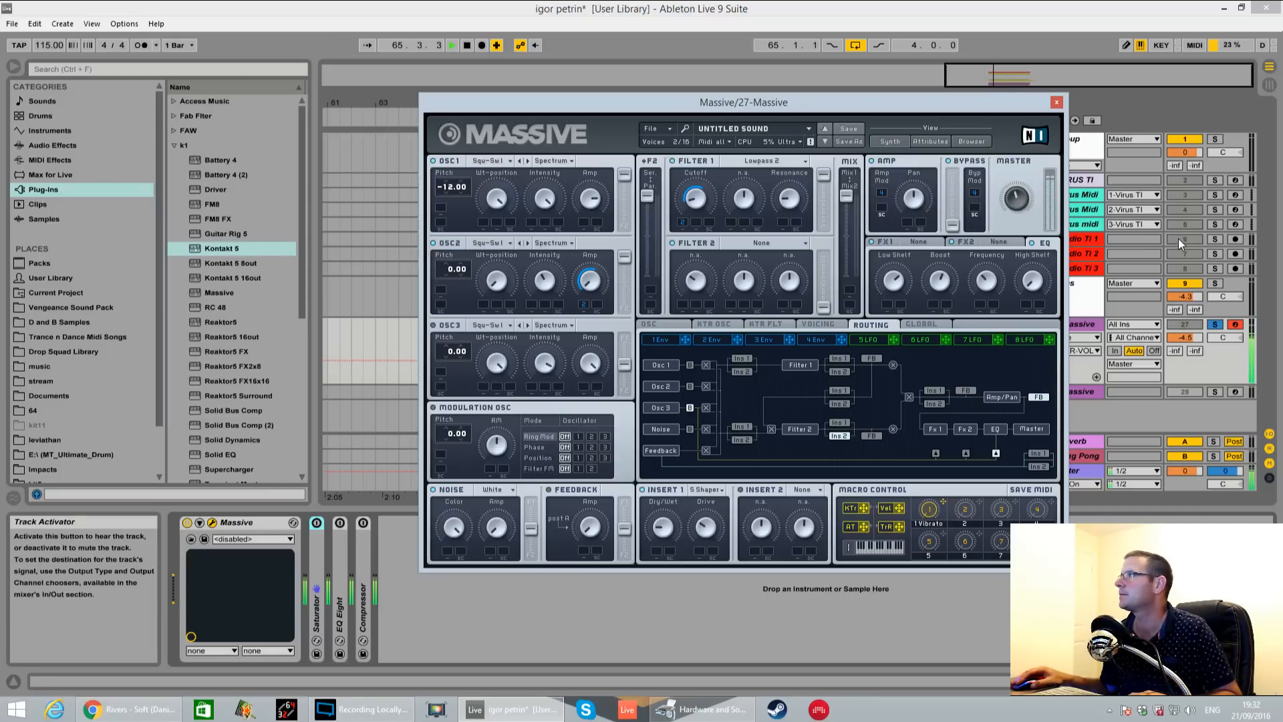
{"action": "key", "text": "space"}
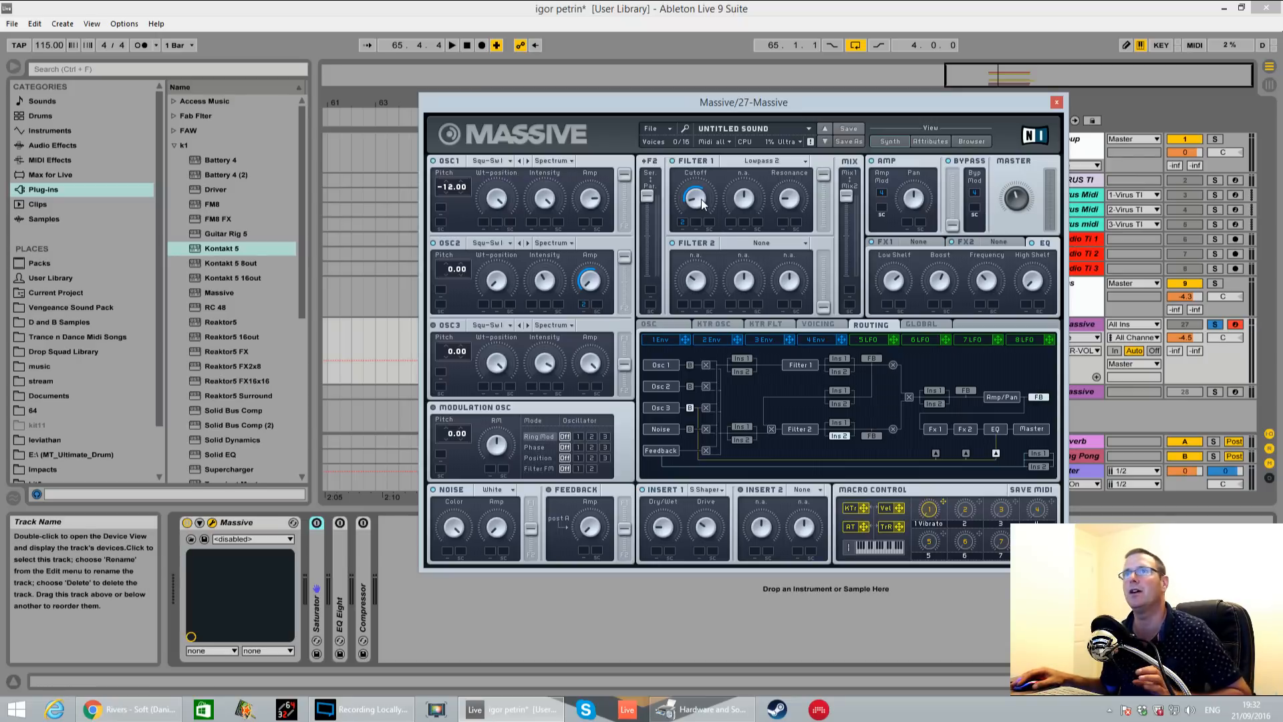
Fine-tune the envelope 2 modulation amount on Filter 1's cutoff while auditioning the bass repeatedly.
{"action": "key", "text": "space"}
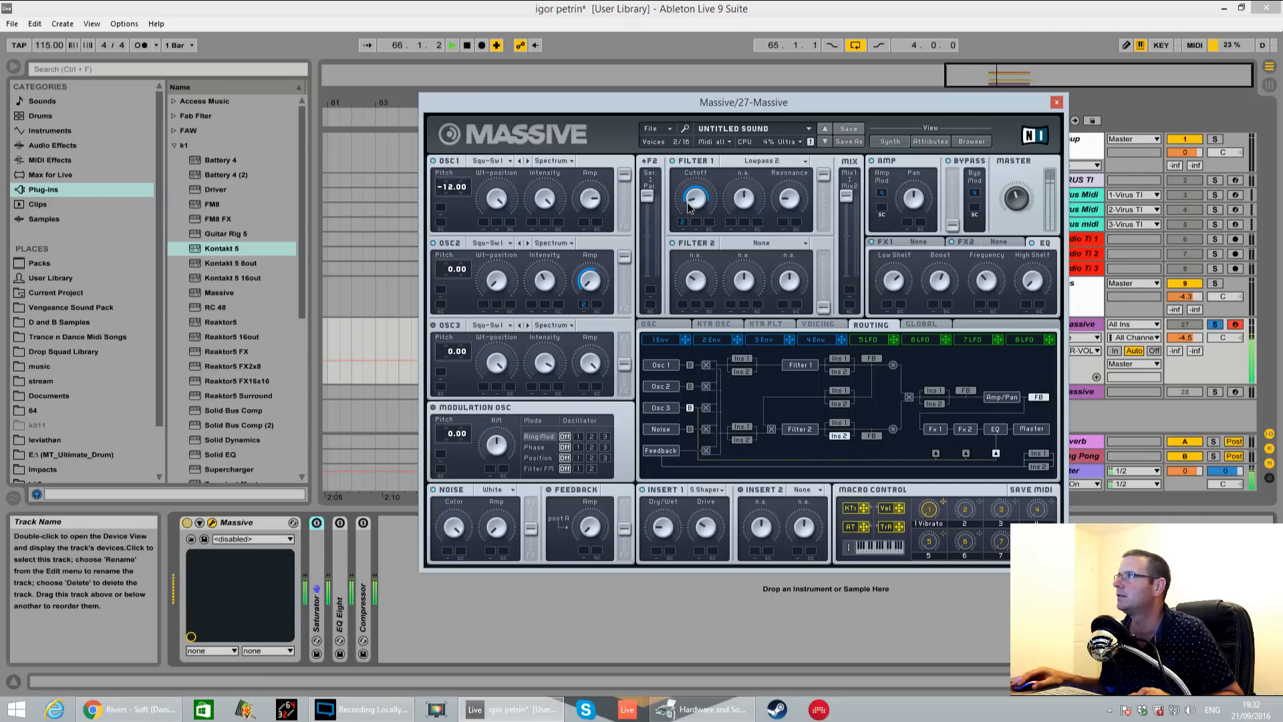
{"action": "key", "text": "space"}
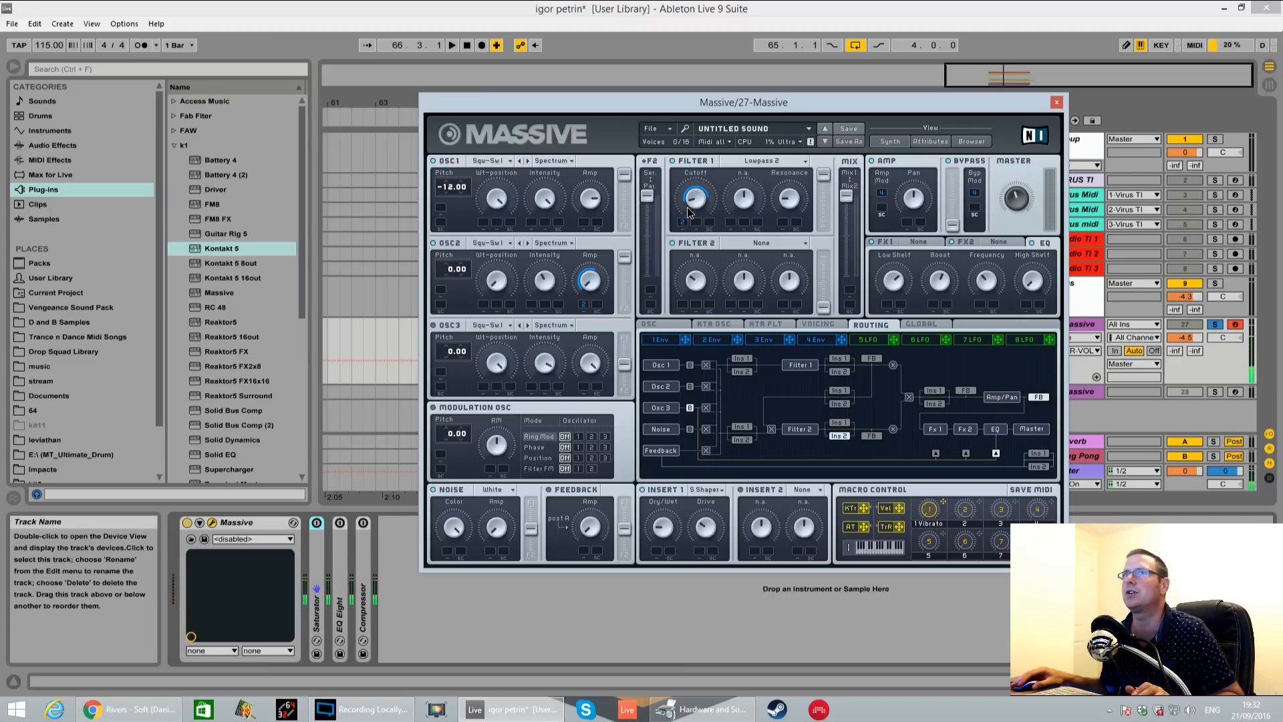
{"action": "key", "text": "space"}
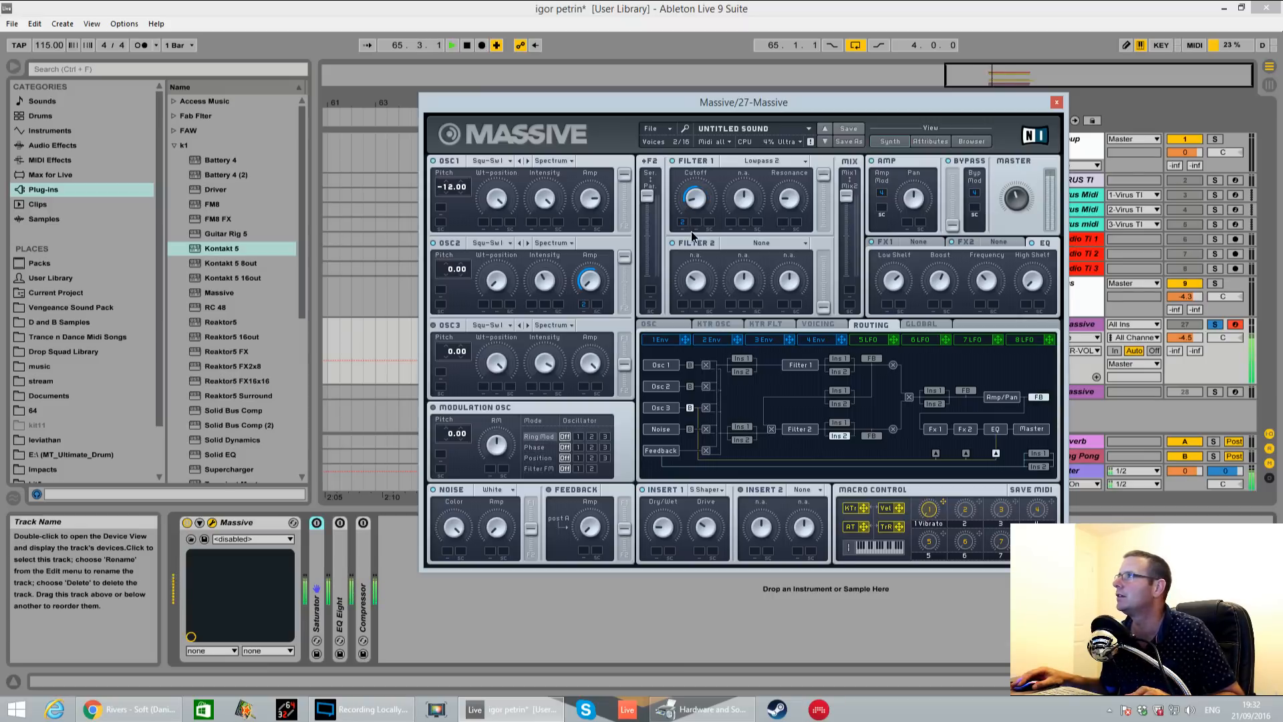
{"action": "key", "text": "space"}
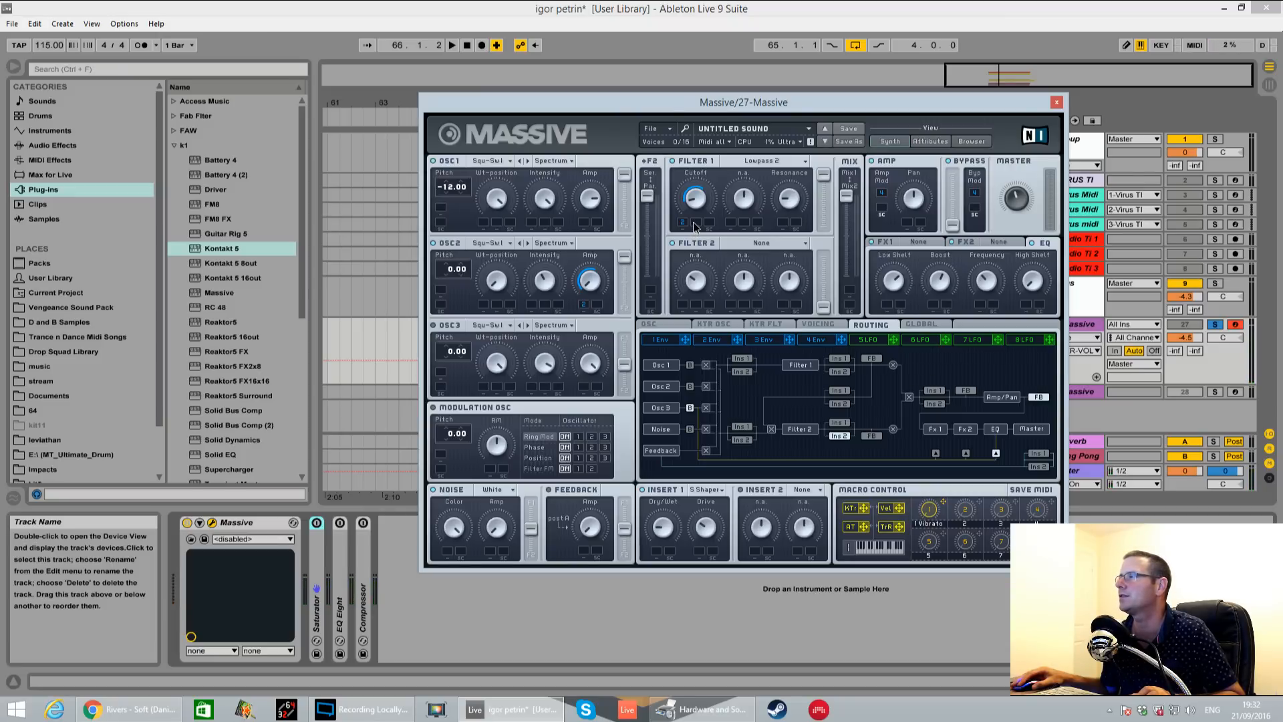
{"action": "key", "text": "space"}
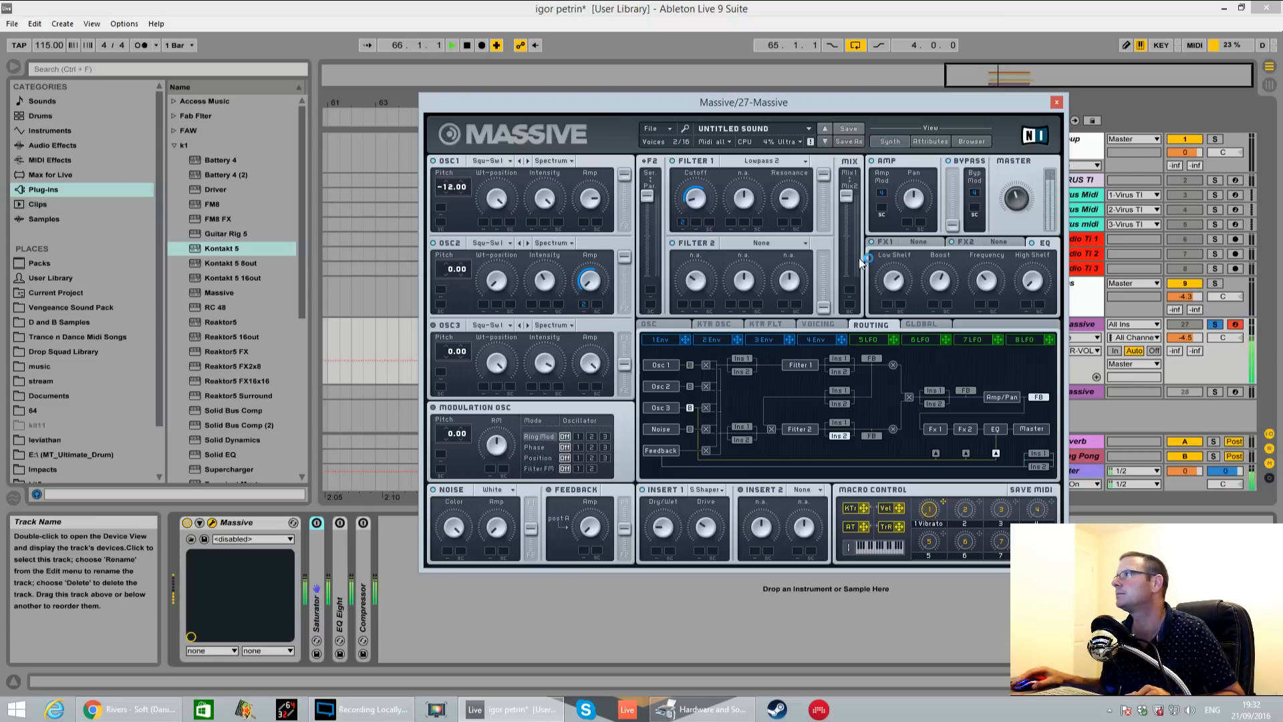
Move the Massive window clear of the track list and unfold the Saturator on the 27 Massive track.
{"action": "left_click_drag", "start_coordinate": [974, 105], "coordinate": [889, 40]}
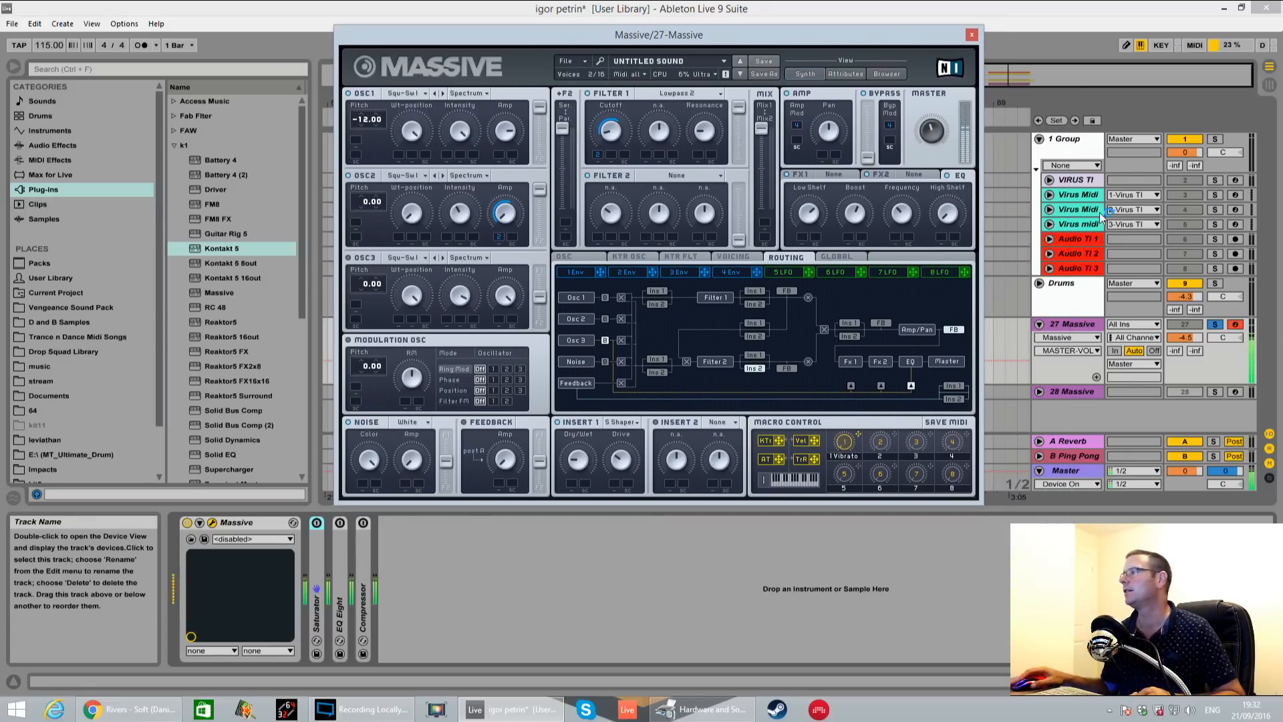
{"action": "left_click", "coordinate": [1081, 323]}
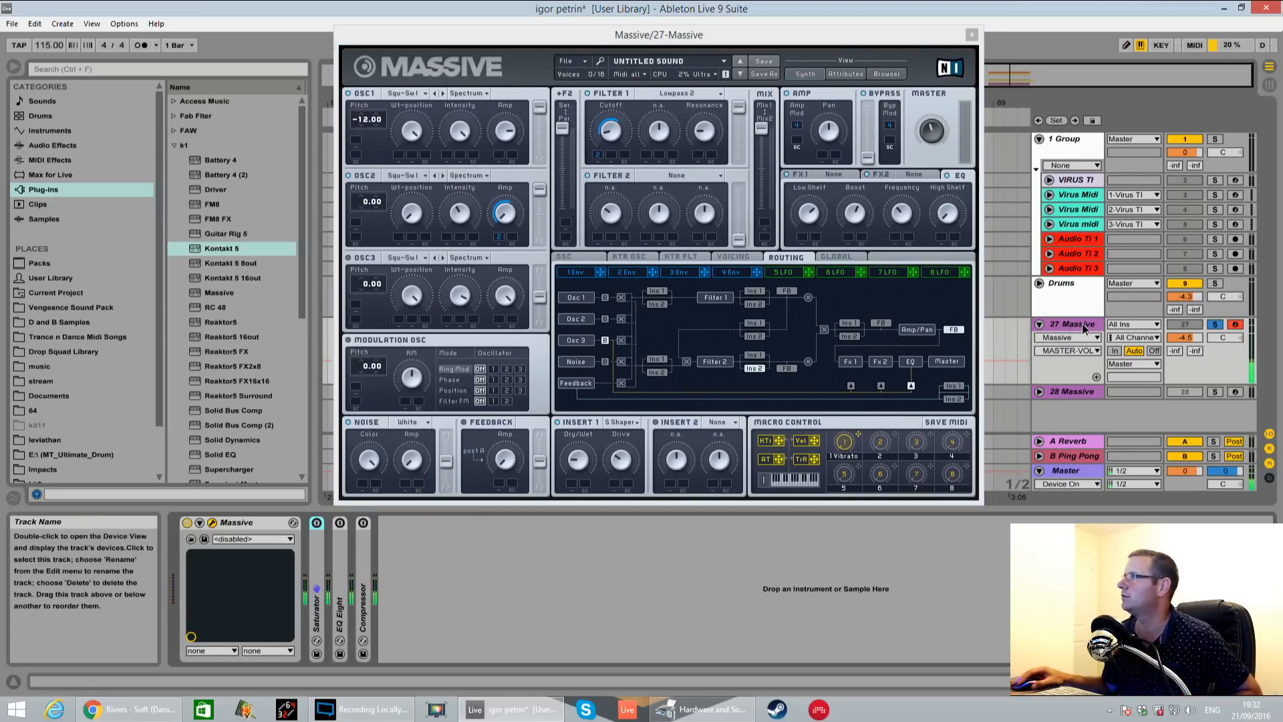
{"action": "double_click", "coordinate": [317, 557]}
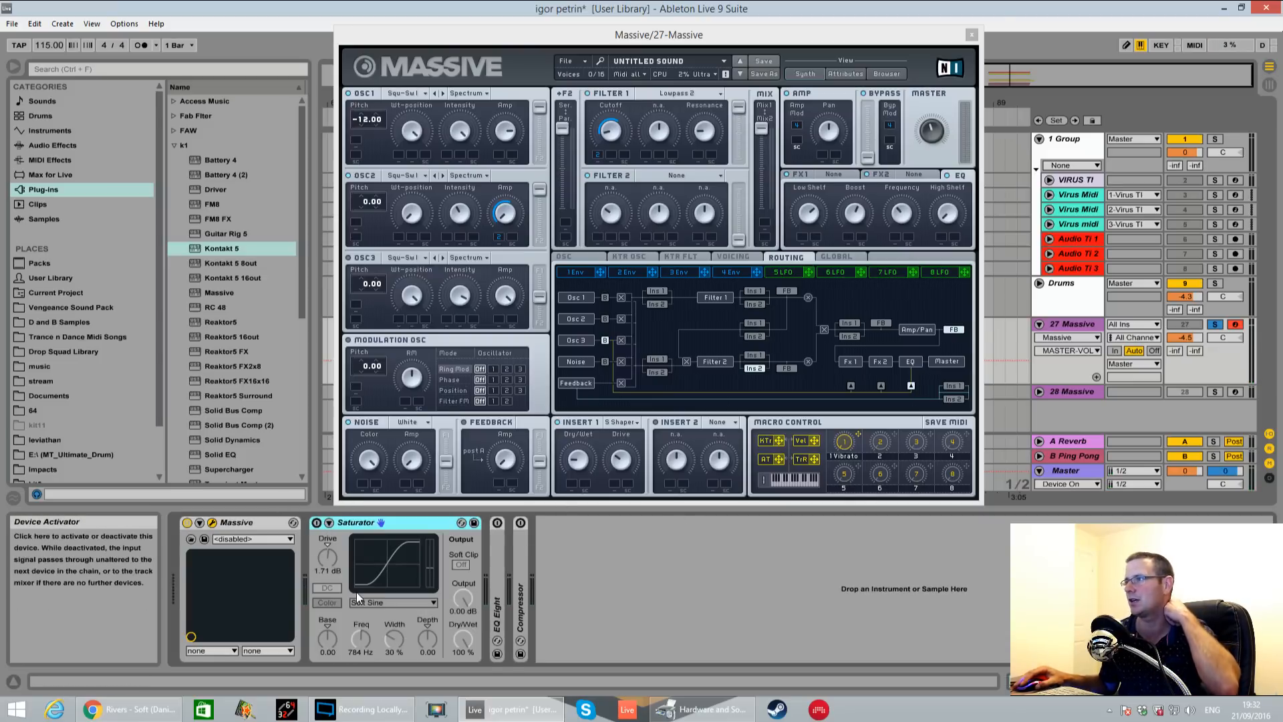
{"action": "left_click", "coordinate": [328, 523]}
{"action": "left_click", "coordinate": [328, 523]}
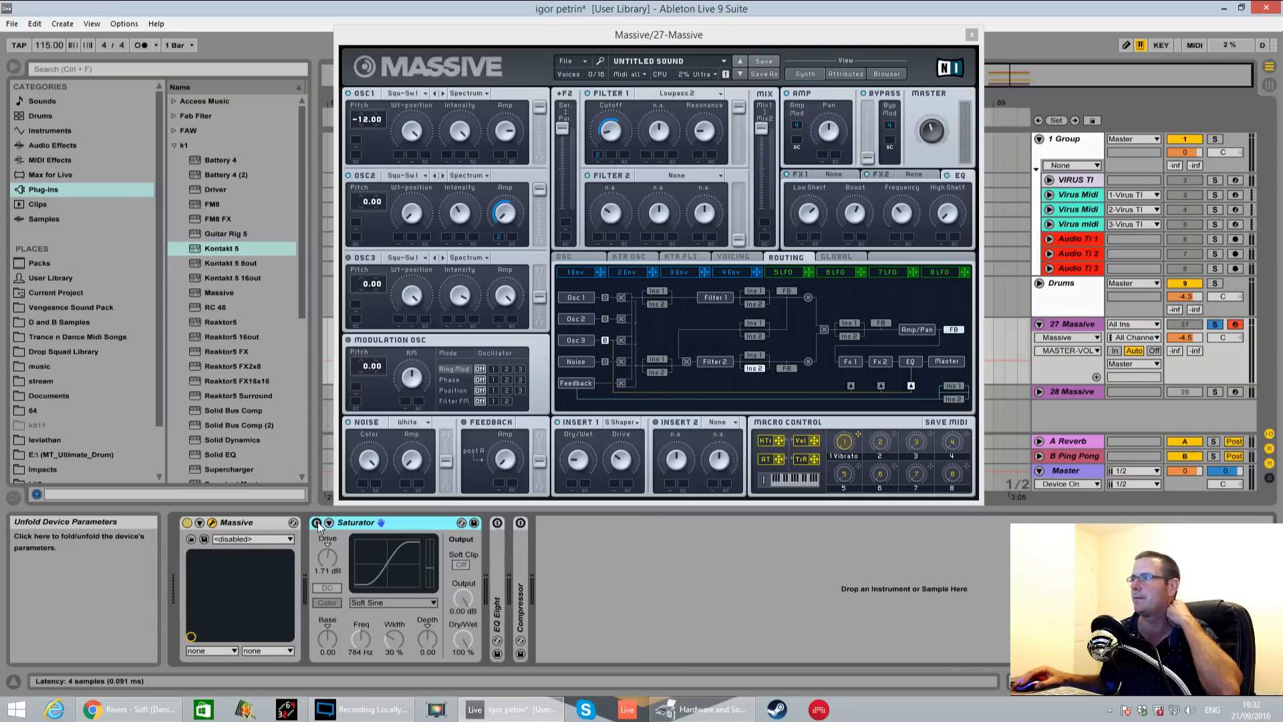
Turn on the Saturator, comparing the bass with the effect active and bypassed.
{"action": "left_click", "coordinate": [317, 523]}
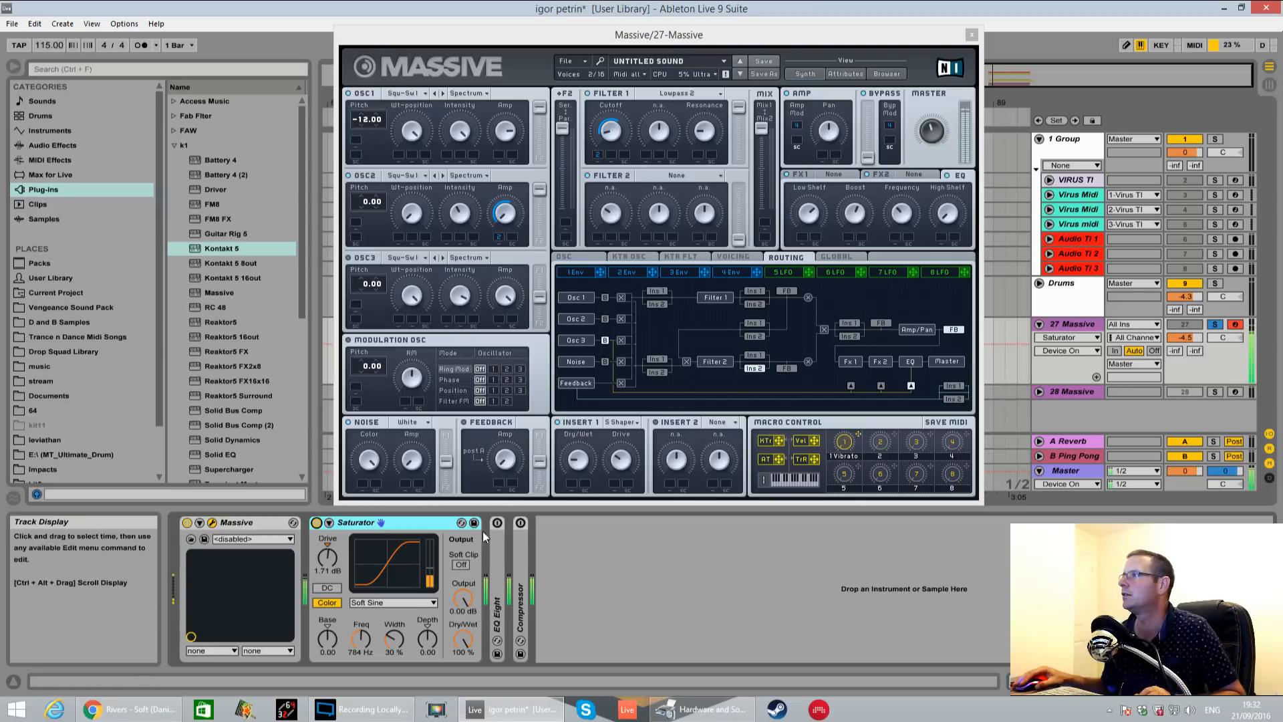
{"action": "left_click", "coordinate": [316, 523]}
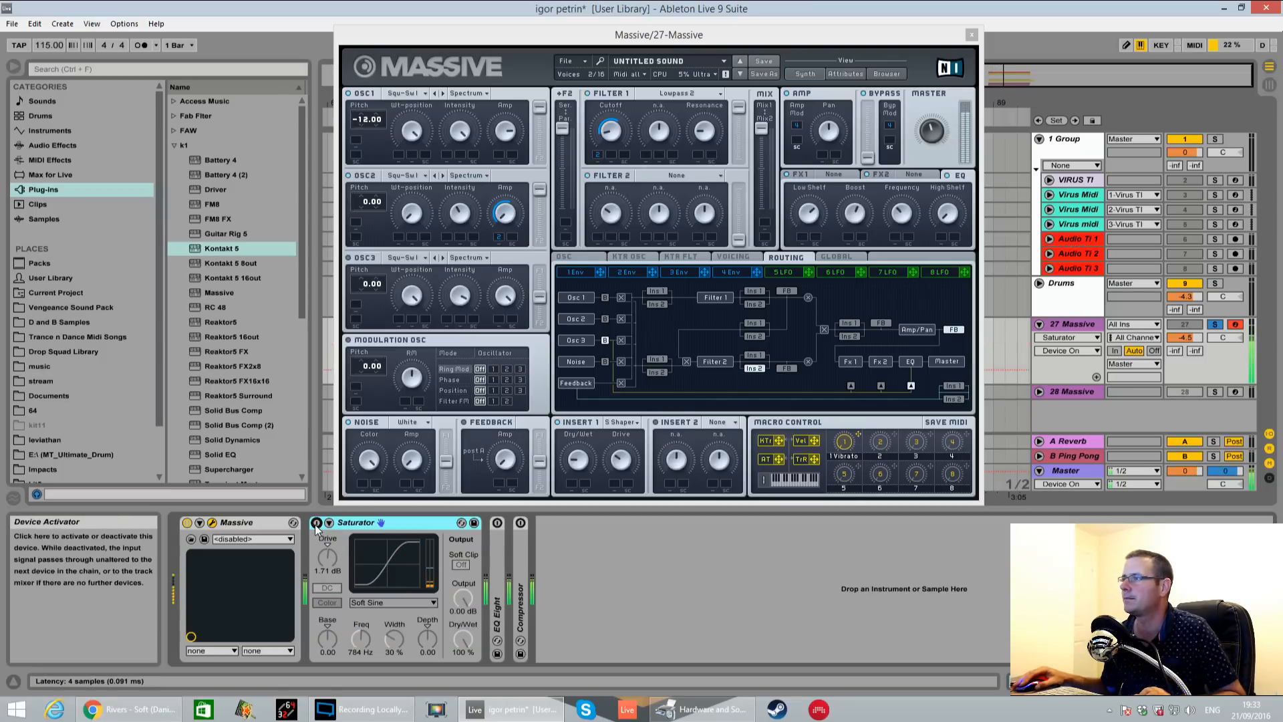
{"action": "left_click", "coordinate": [316, 523]}
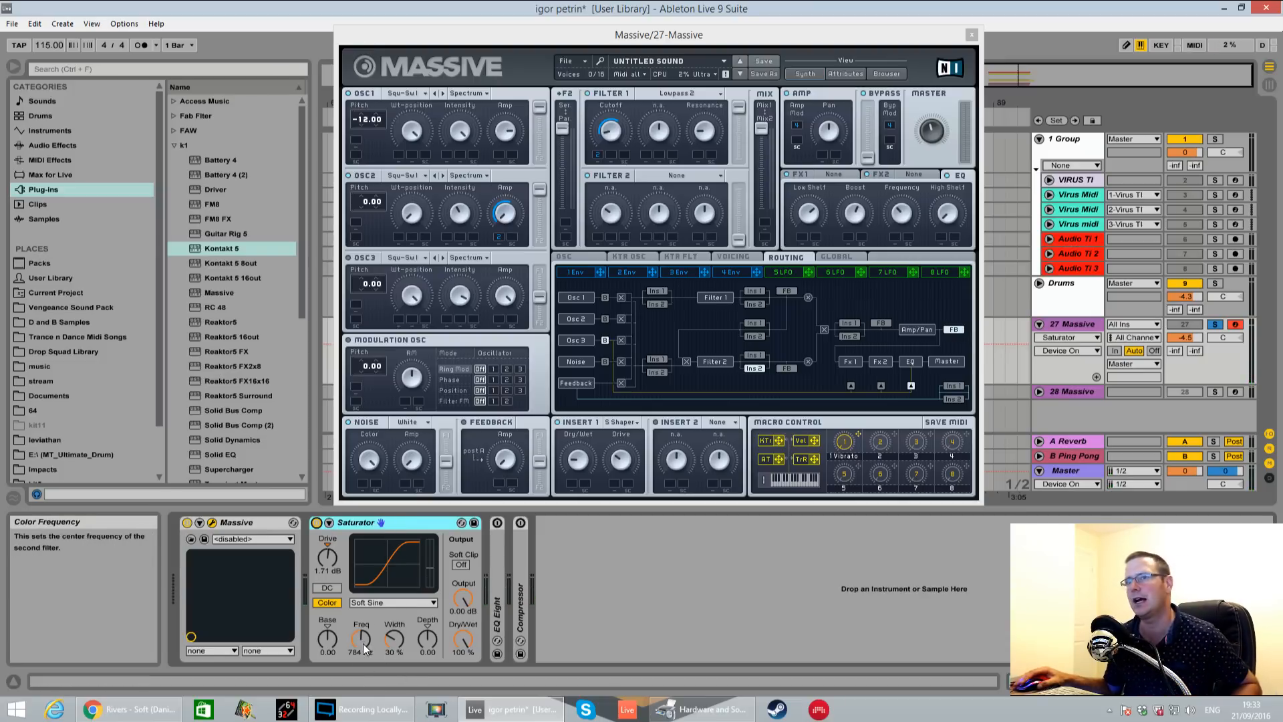
Unfold and turn on EQ Eight, select the narrow cut of band 2, and play the bass through it.
{"action": "double_click", "coordinate": [497, 573]}
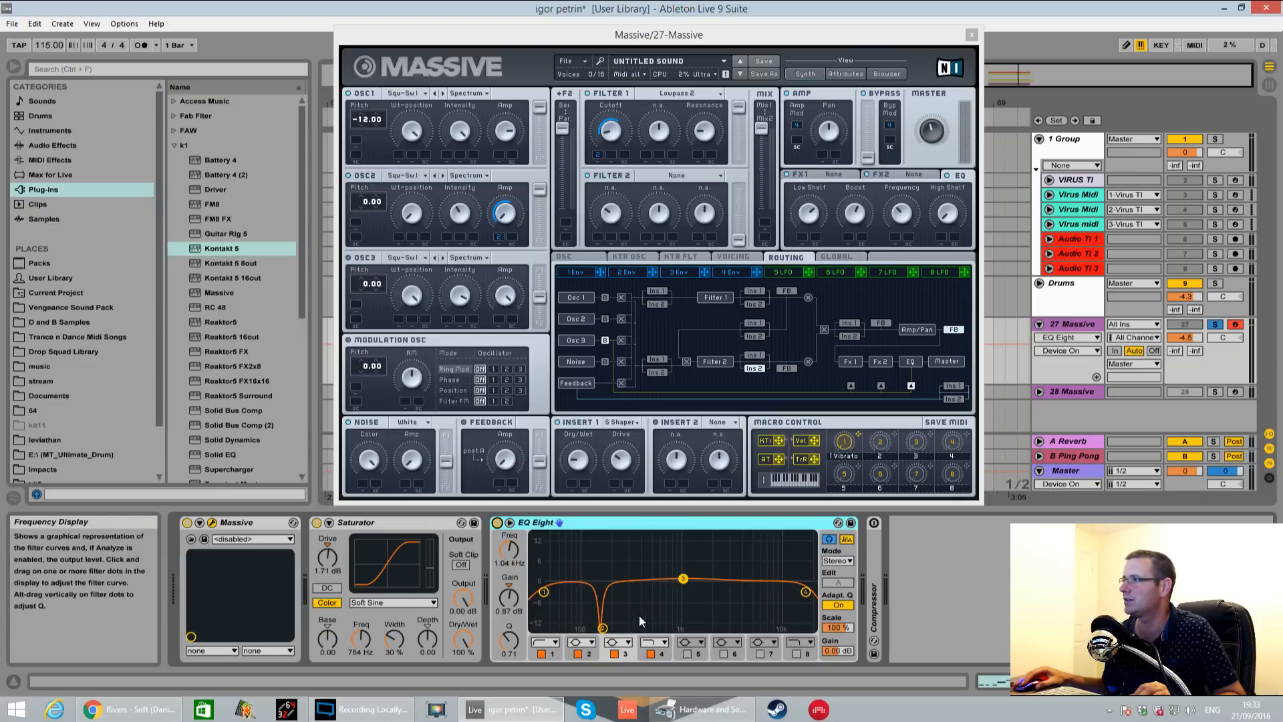
{"action": "left_click", "coordinate": [603, 628]}
{"action": "key", "text": "space"}
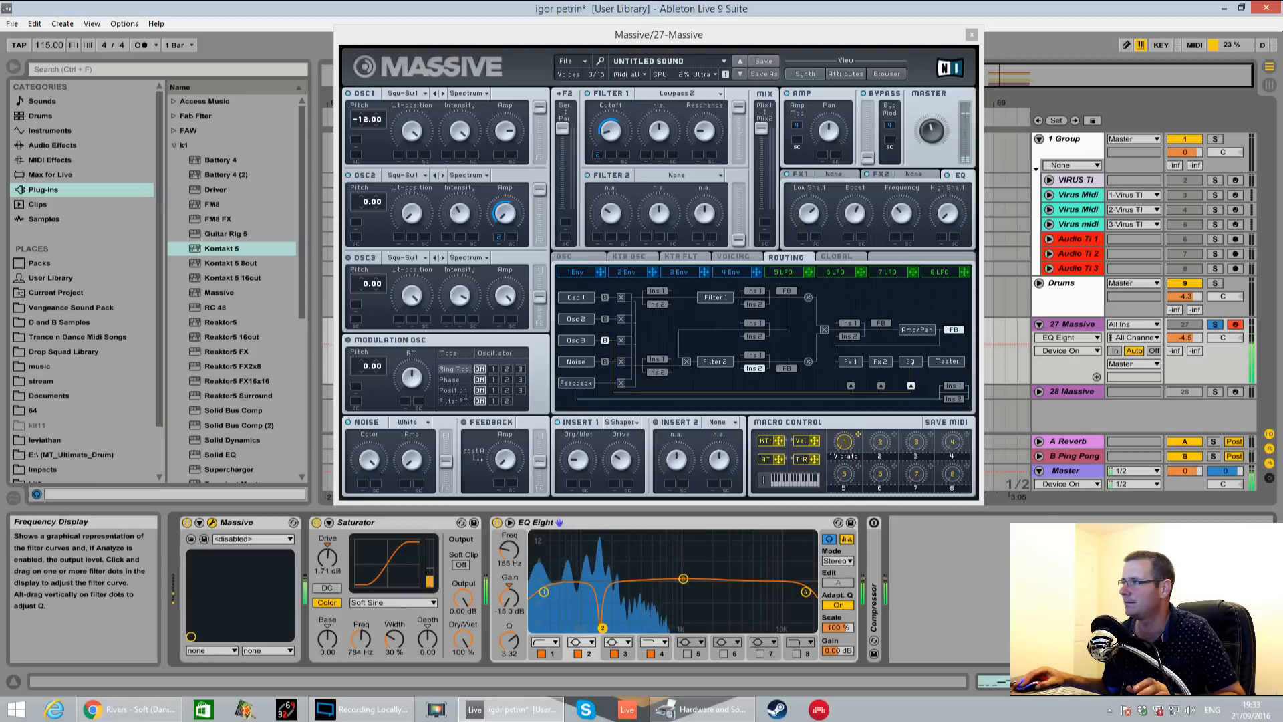
Unfold and turn on the Compressor on the 27 Massive track and play the bass through it.
{"action": "key", "text": "space"}
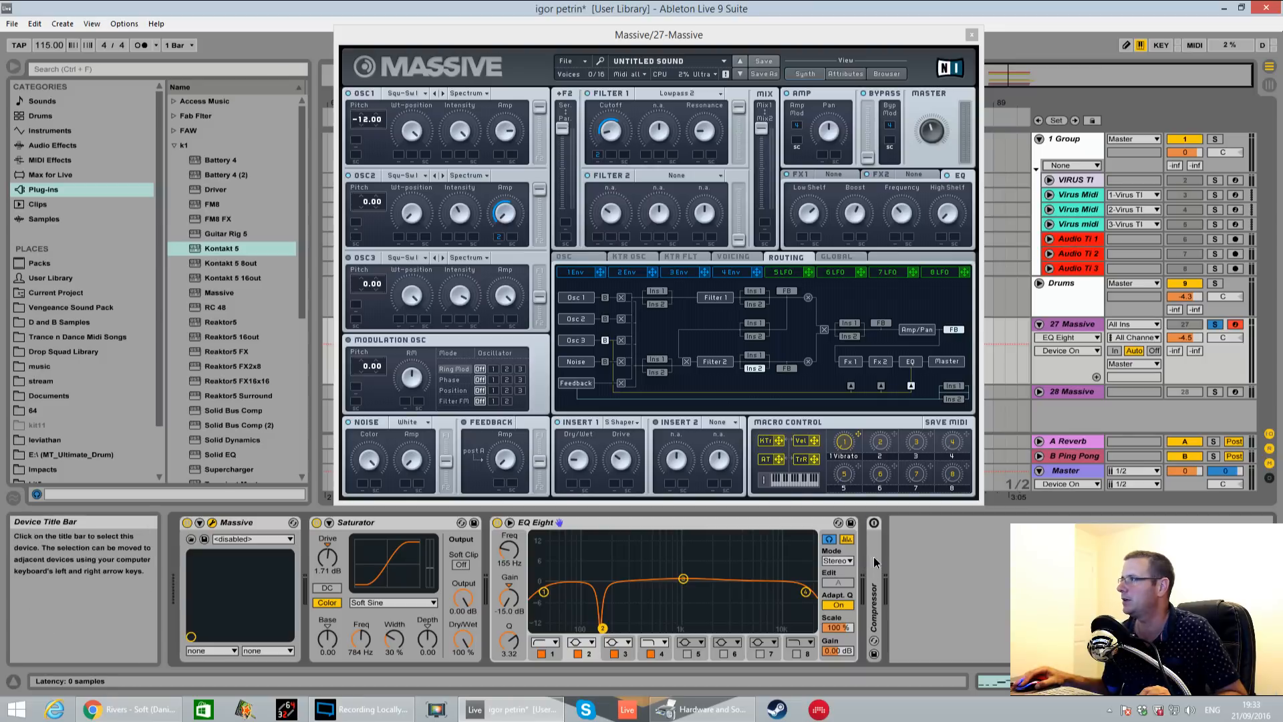
{"action": "double_click", "coordinate": [878, 528]}
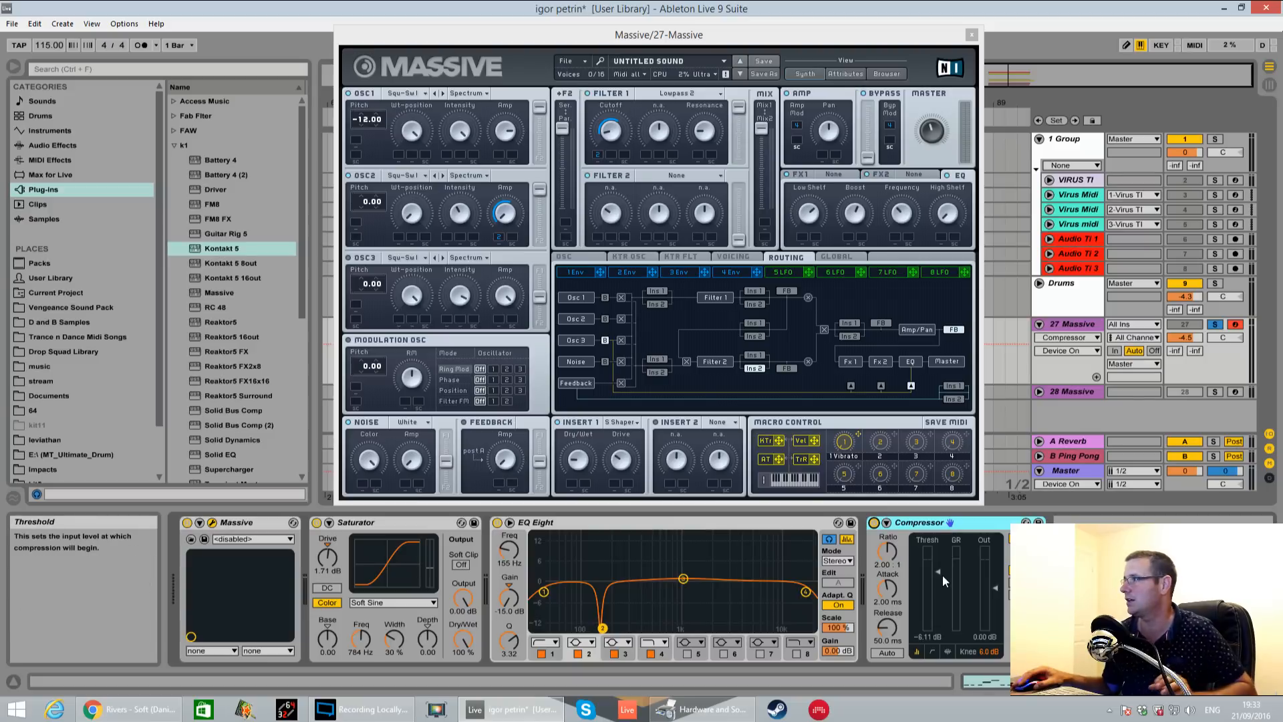
{"action": "key", "text": "space"}
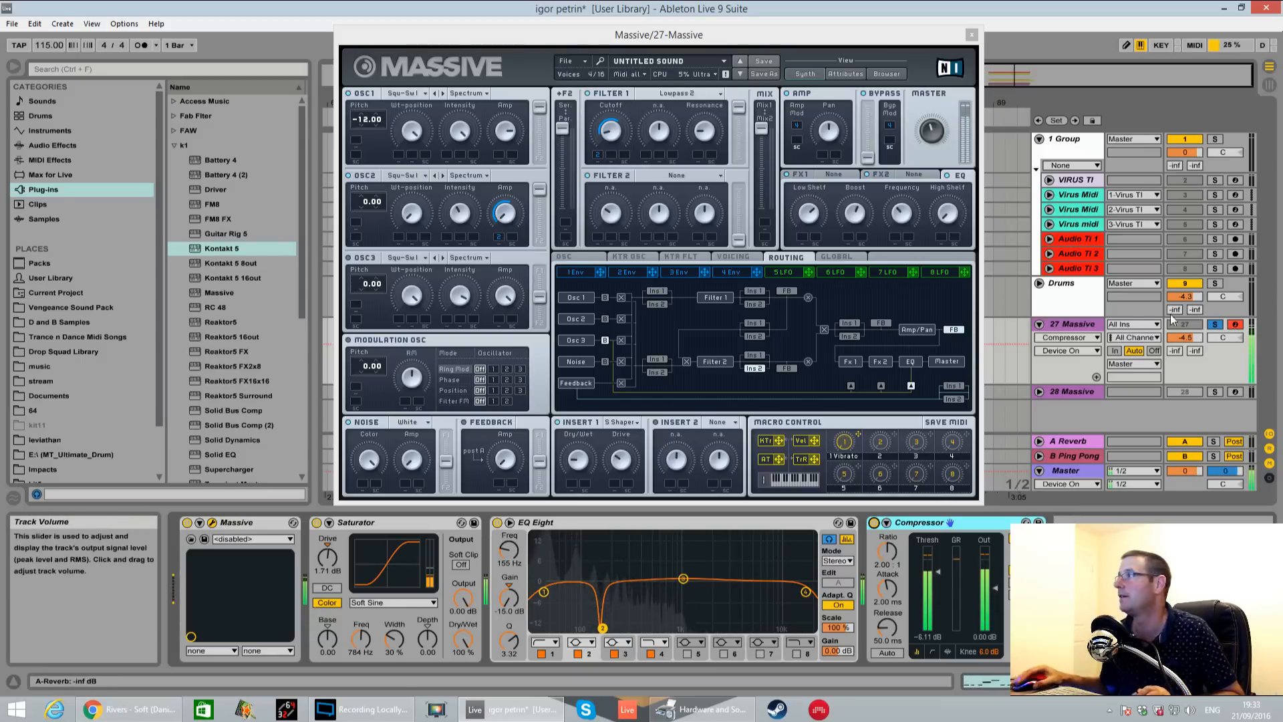
{"action": "left_click", "coordinate": [899, 42]}
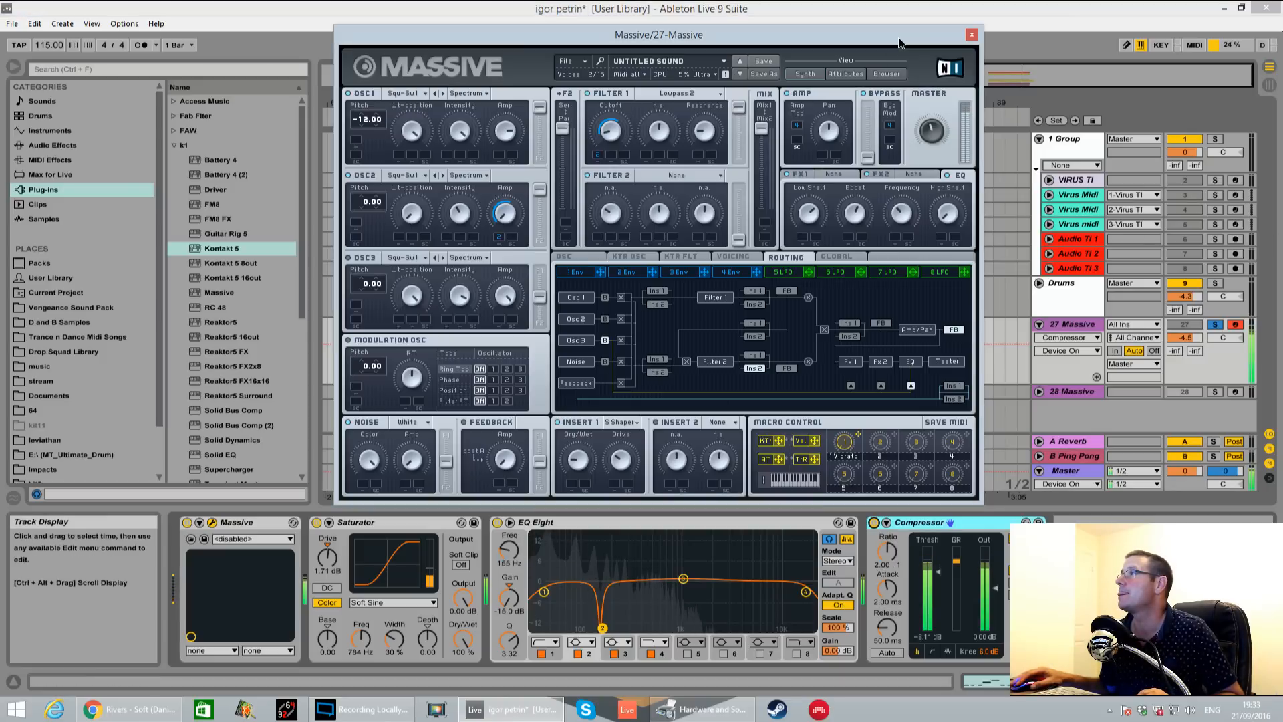
Take the 27 Massive track out of solo, then select Filter 1's cutoff and move the Massive window farther from the track list.
{"action": "left_click", "coordinate": [1213, 326]}
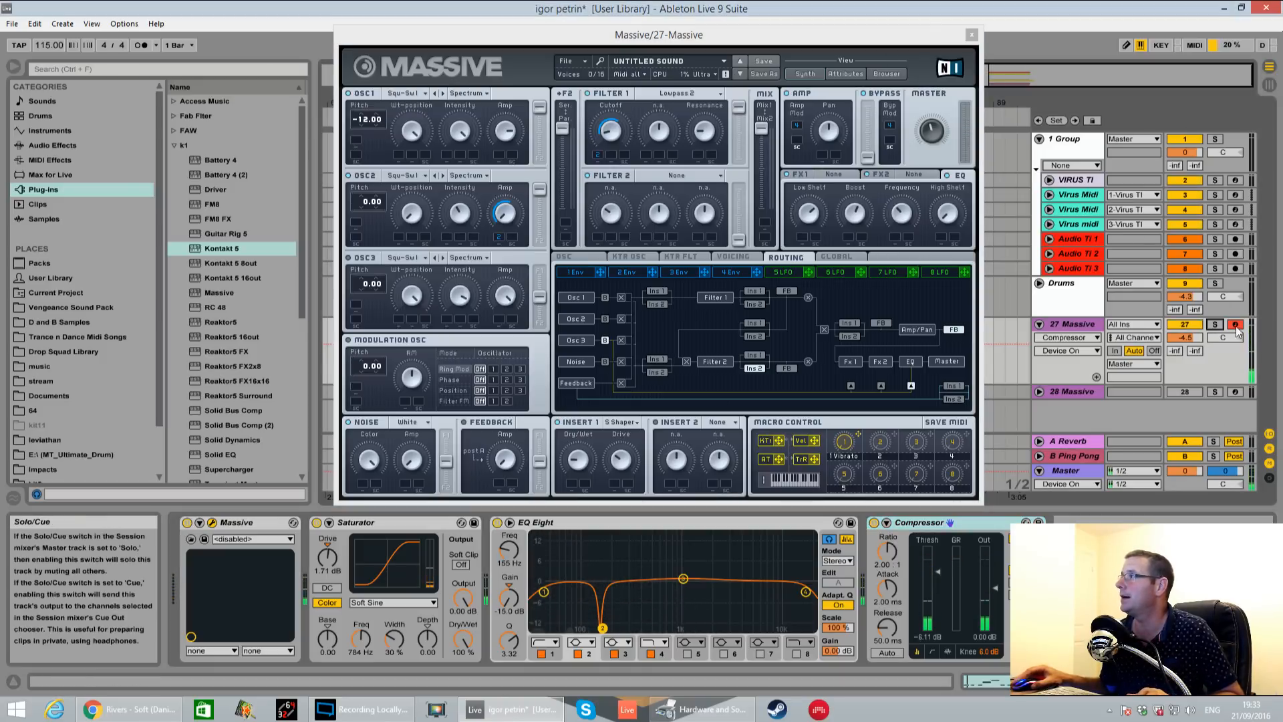
{"action": "left_click", "coordinate": [796, 32]}
{"action": "left_click_drag", "start_coordinate": [798, 32], "coordinate": [798, 29]}
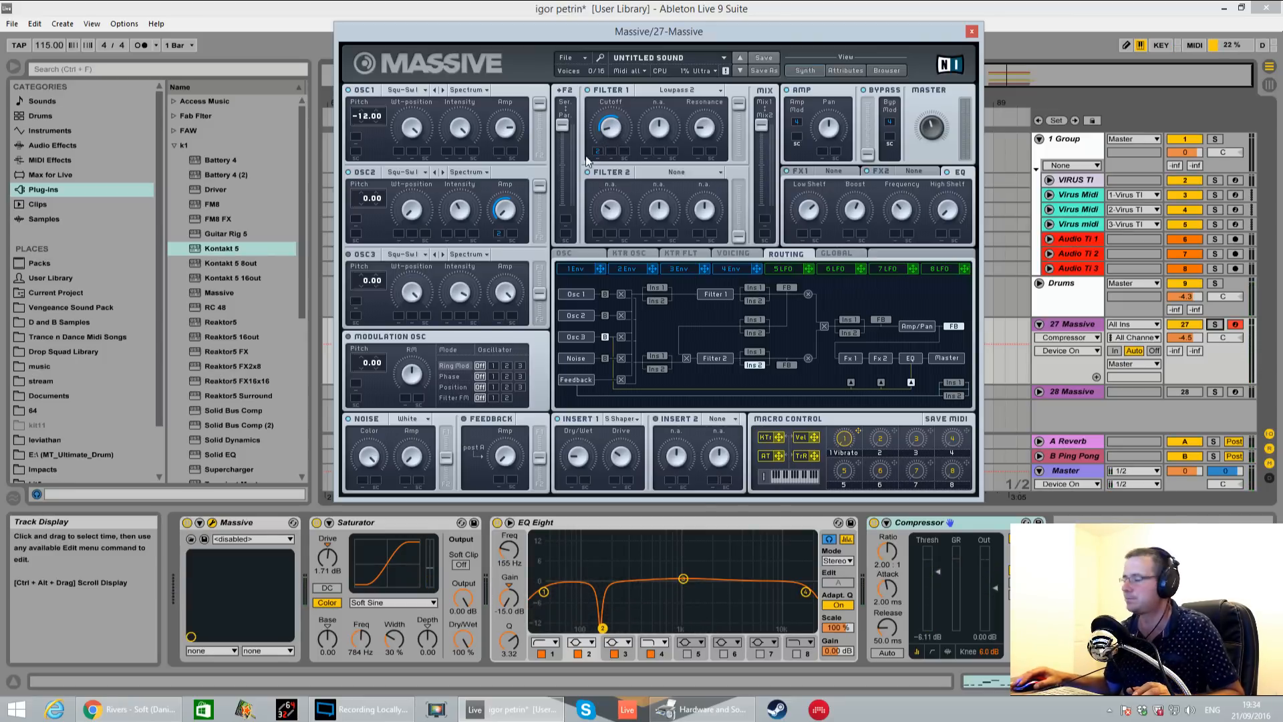
{"action": "left_click", "coordinate": [616, 135]}
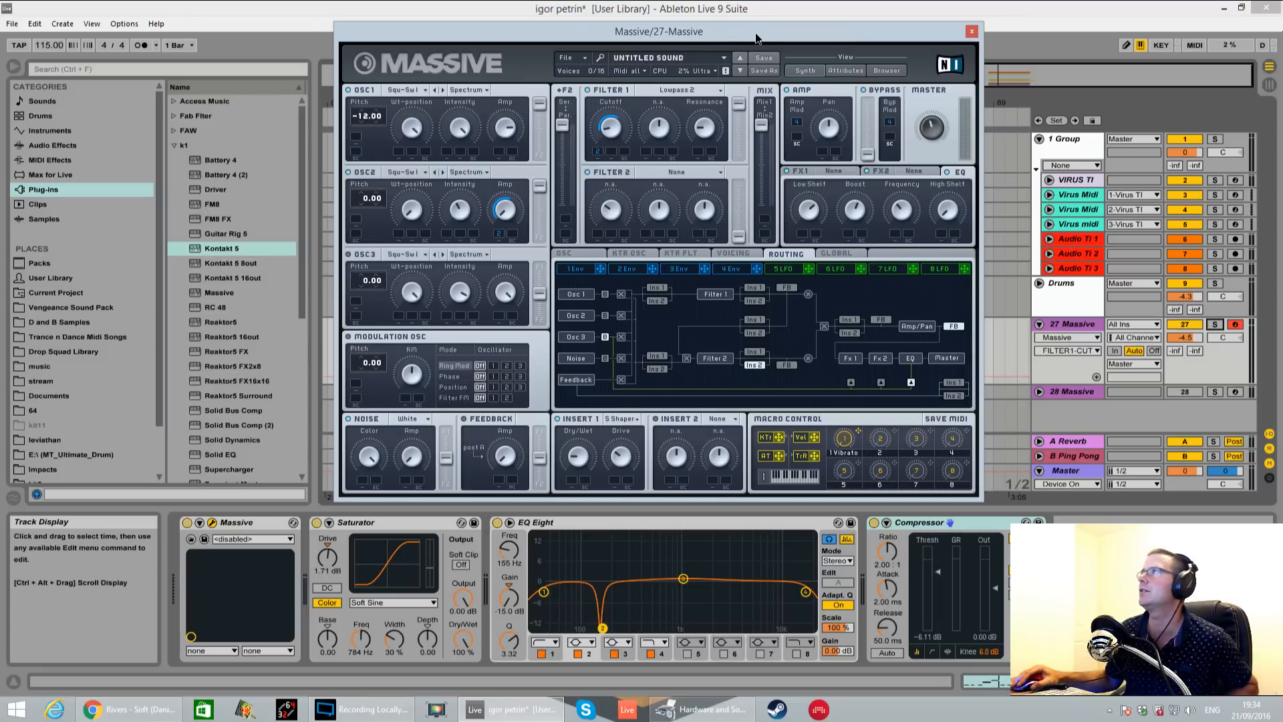
{"action": "left_click_drag", "start_coordinate": [756, 38], "coordinate": [712, 38]}
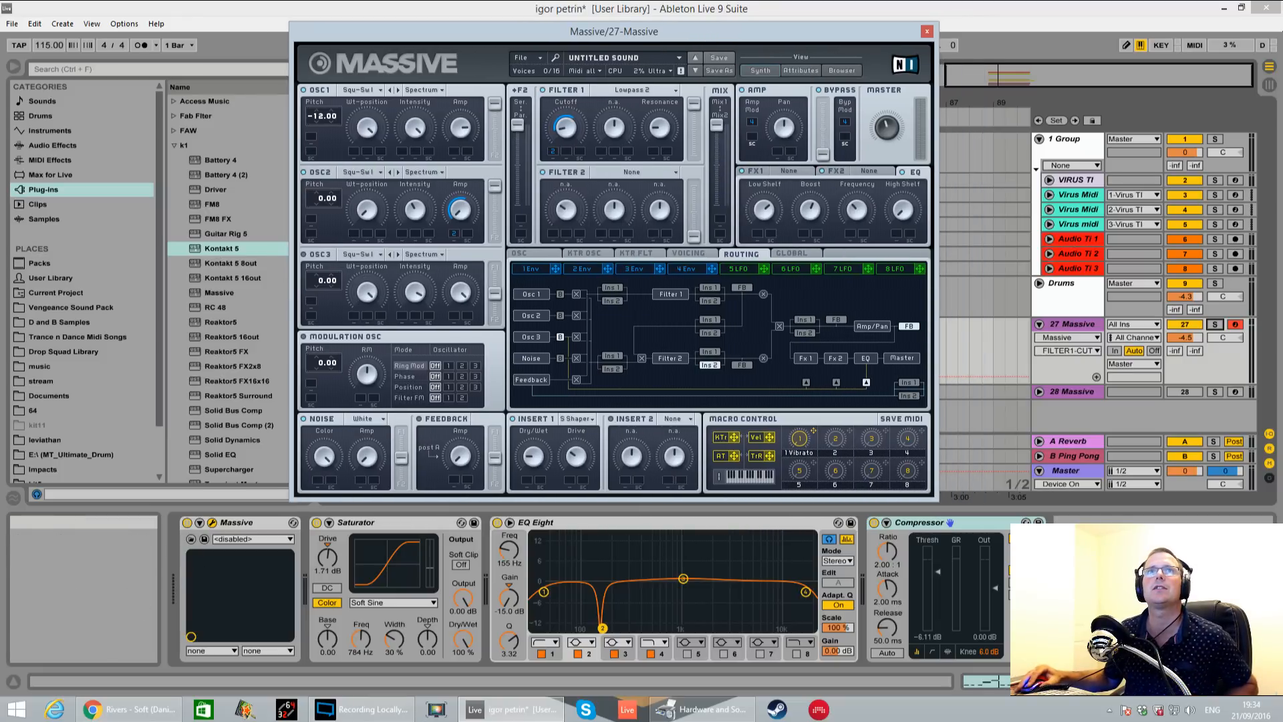